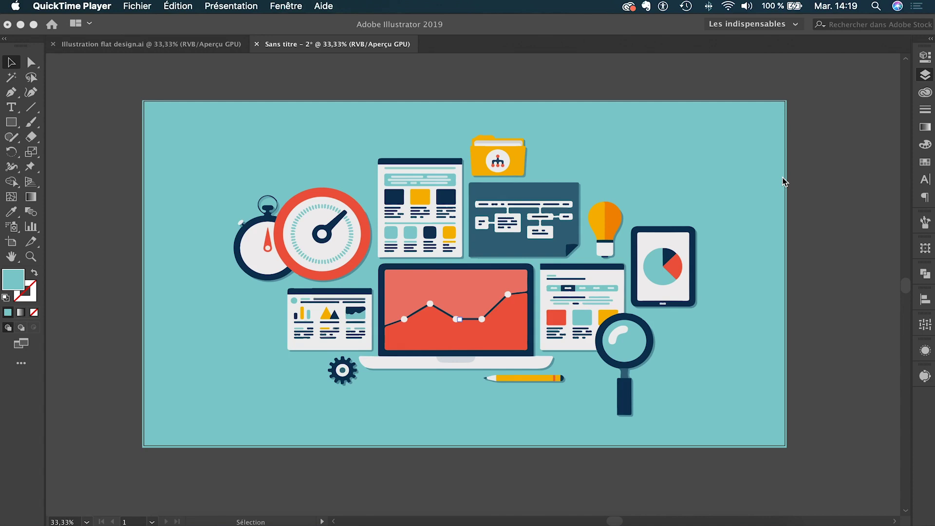
pyautogui.hscroll(2, 777, 181)
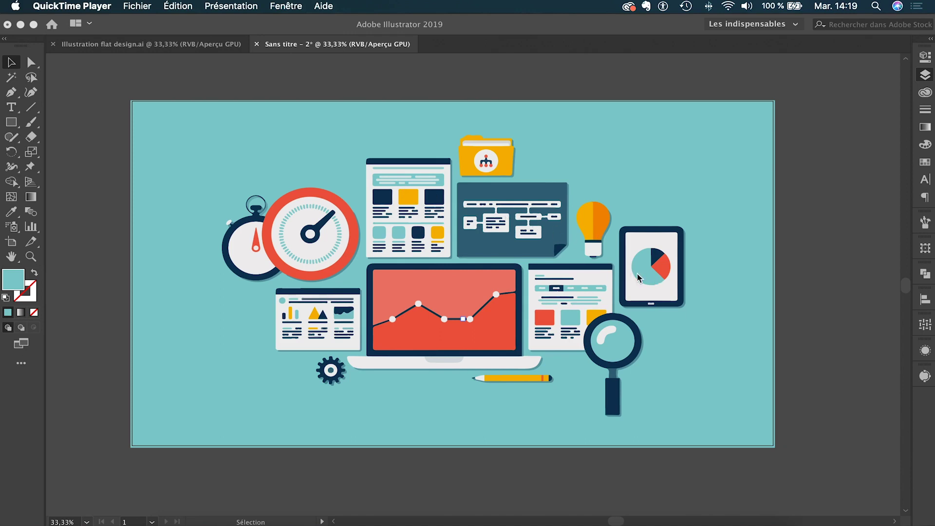
pyautogui.scroll(1, 497, 226)
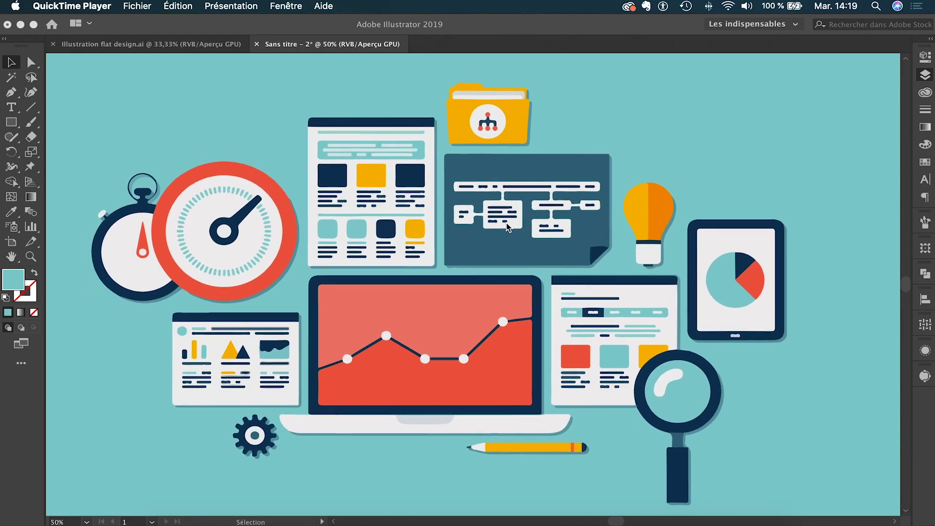
pyautogui.scroll(-1, 514, 214)
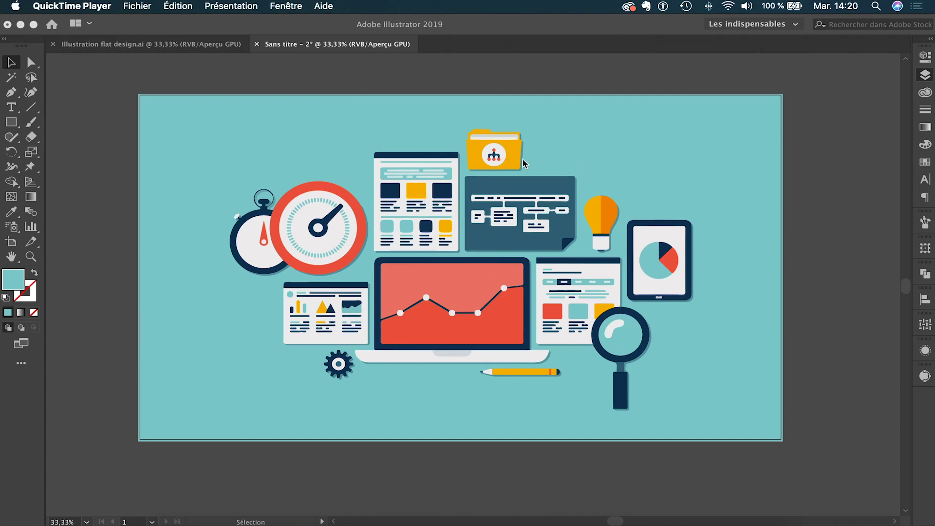
# Step: Select the yellow folder icon to locate its group in Calque 1, and deselect it
pyautogui.click(499, 159)
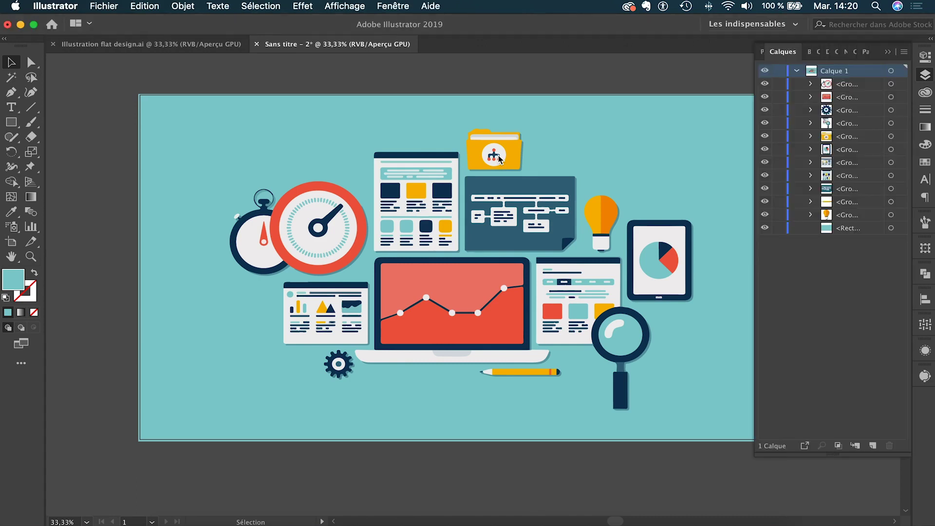
pyautogui.hscroll(2, 498, 159)
pyautogui.hscroll(2, 499, 160)
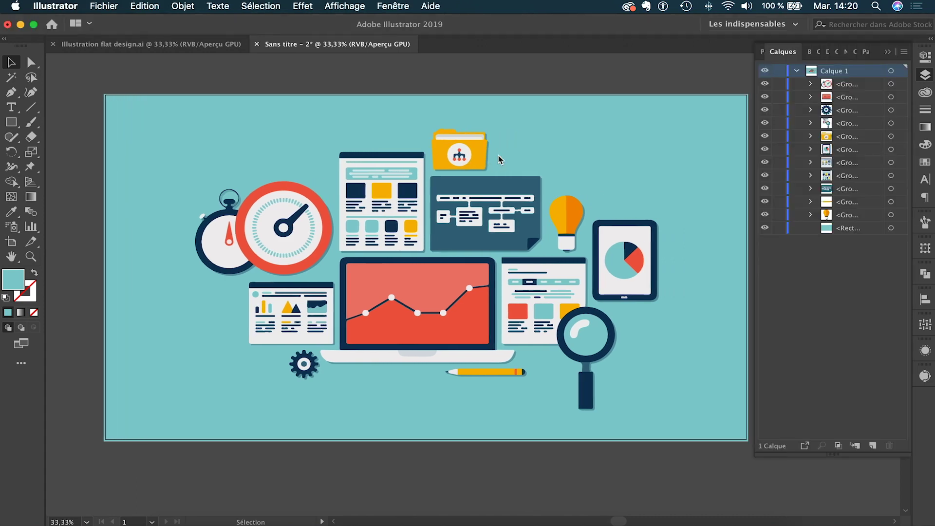
pyautogui.click(460, 158)
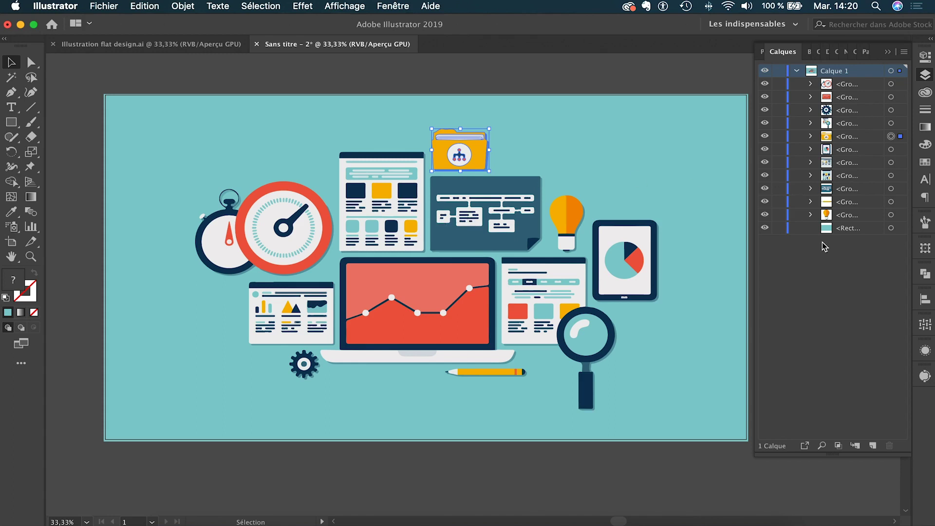
pyautogui.click(640, 76)
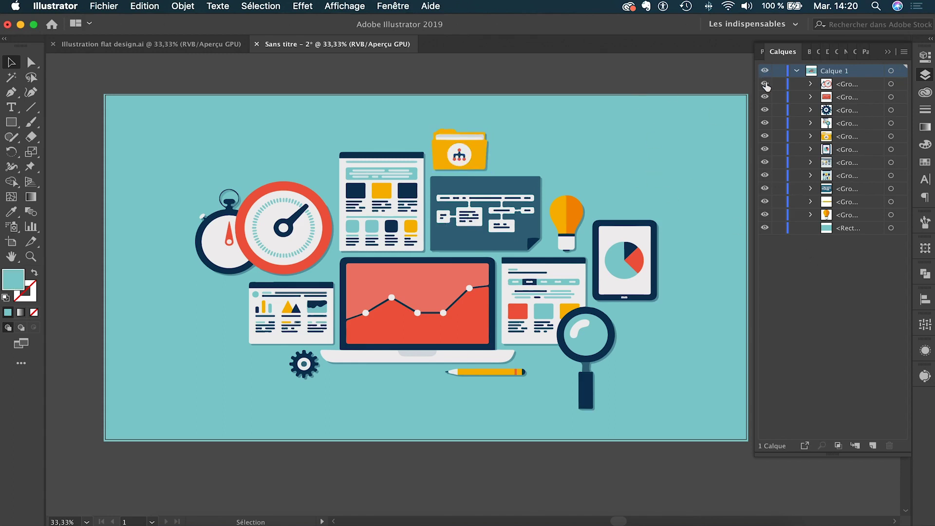
# Step: Hide and show the groups and background rectangle of Calque 1 to identify each element of the illustration
pyautogui.click(765, 85)
pyautogui.click(765, 85)
pyautogui.click(765, 97)
pyautogui.click(764, 98)
pyautogui.click(764, 111)
pyautogui.click(764, 111)
pyautogui.click(765, 124)
pyautogui.click(765, 124)
pyautogui.click(765, 137)
pyautogui.click(764, 137)
pyautogui.click(765, 149)
pyautogui.click(765, 150)
pyautogui.click(764, 163)
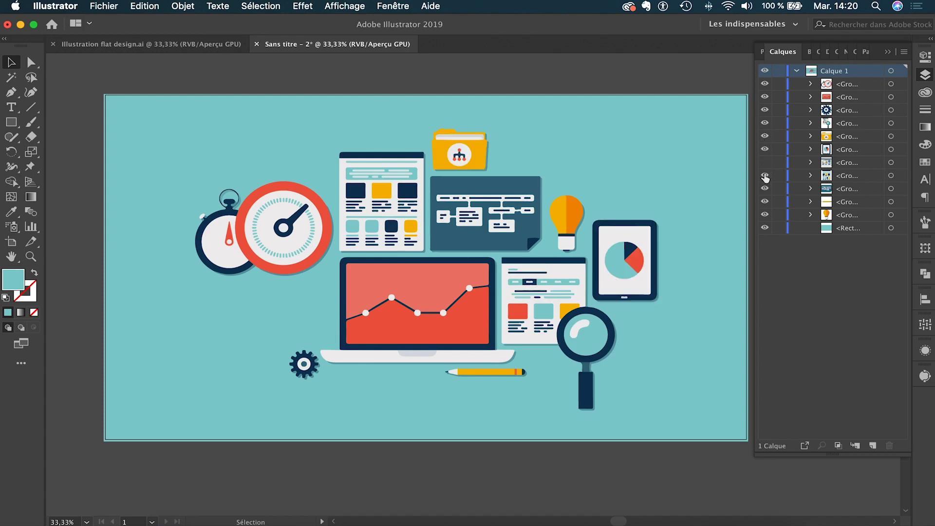
pyautogui.click(765, 175)
pyautogui.click(765, 189)
pyautogui.click(764, 203)
pyautogui.click(765, 215)
pyautogui.click(764, 228)
pyautogui.click(765, 228)
pyautogui.click(764, 215)
pyautogui.click(764, 202)
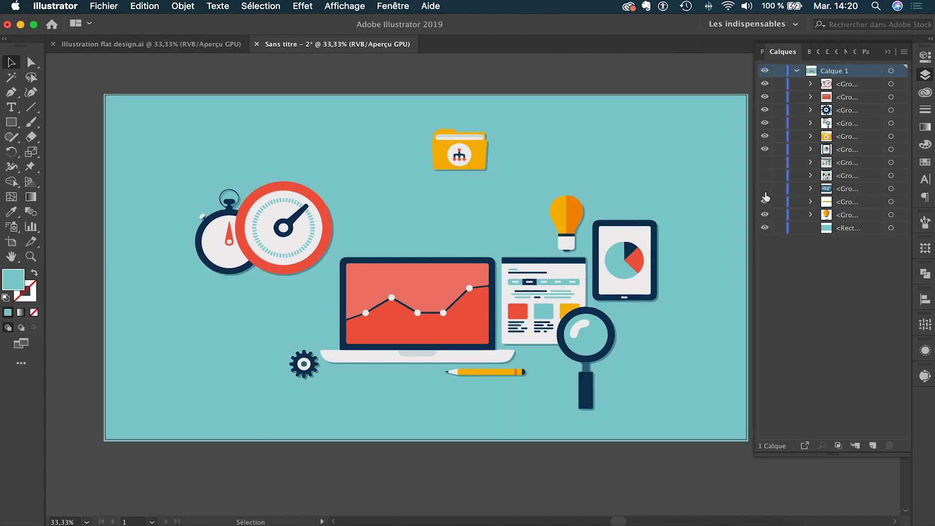
pyautogui.click(764, 189)
pyautogui.click(764, 176)
pyautogui.click(764, 162)
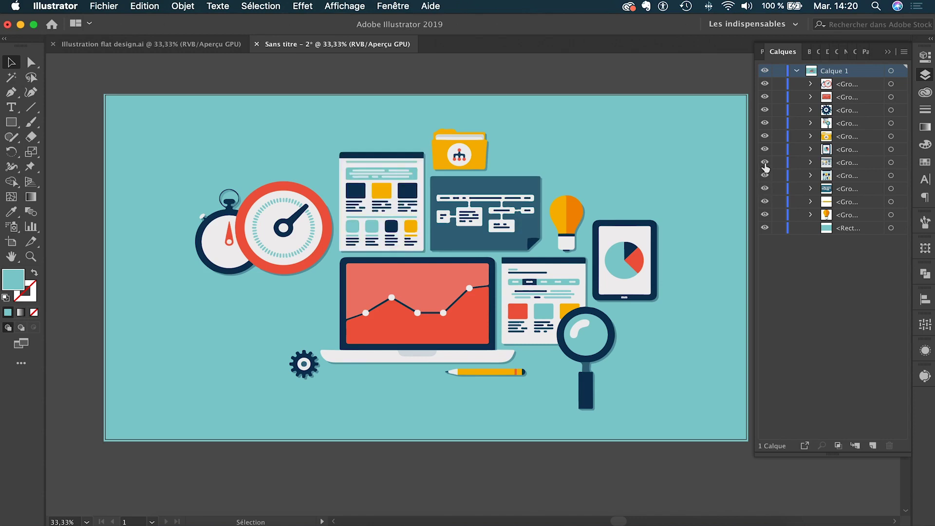
# Step: Release the contents of Calque 1 to separate layers as a sequence
pyautogui.hscroll(1, 600, 76)
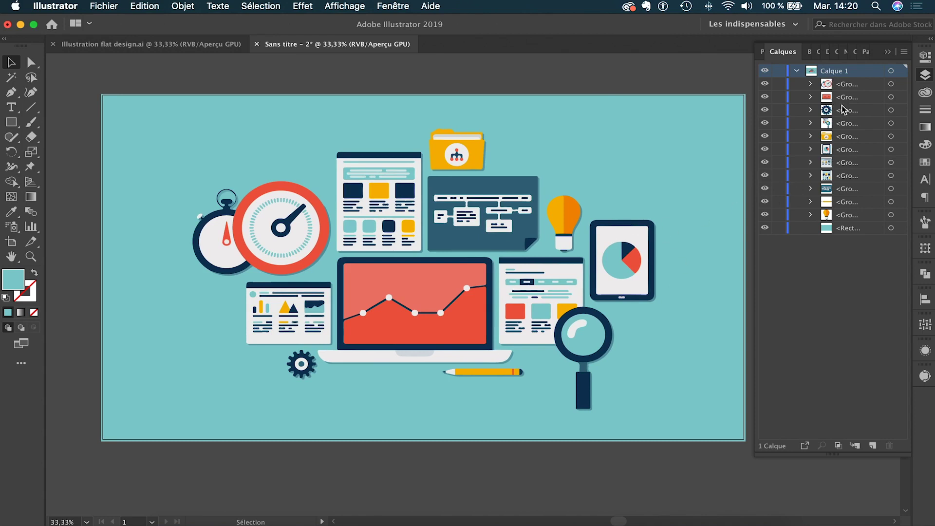
pyautogui.click(235, 241)
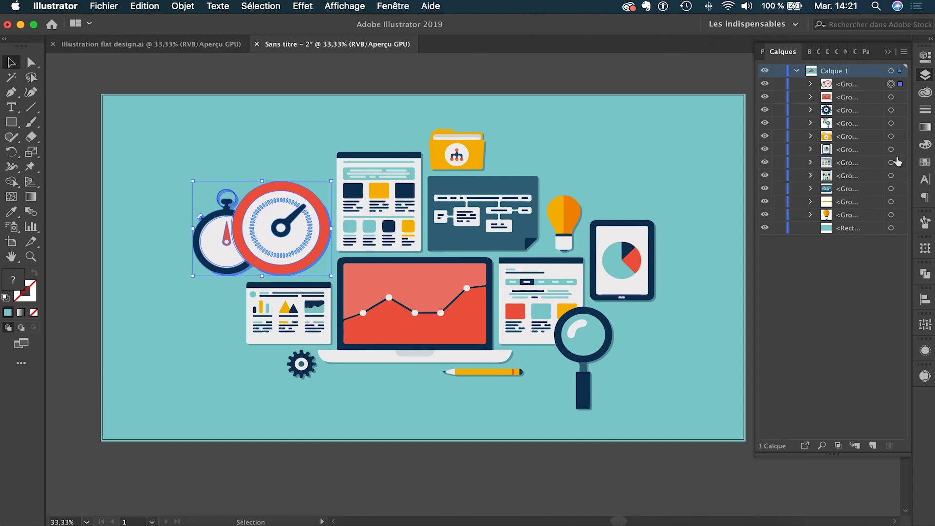
pyautogui.click(904, 52)
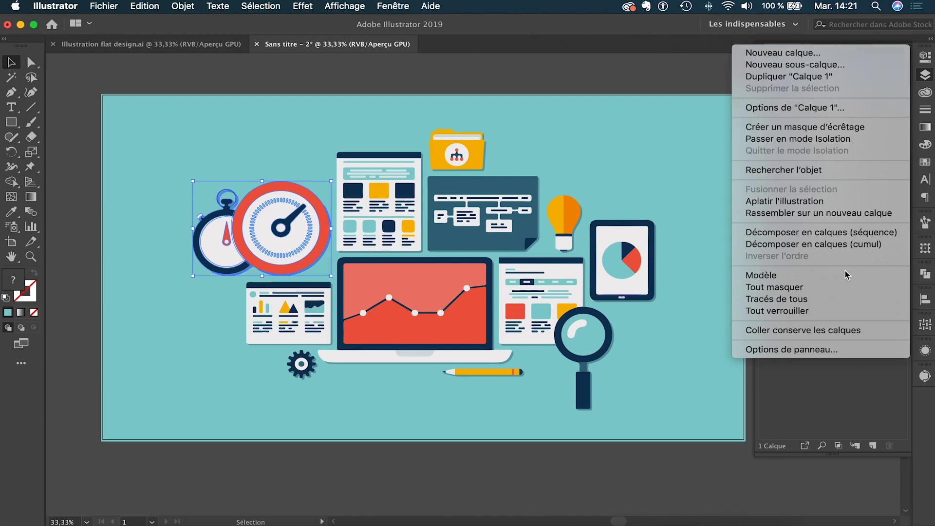
pyautogui.click(843, 234)
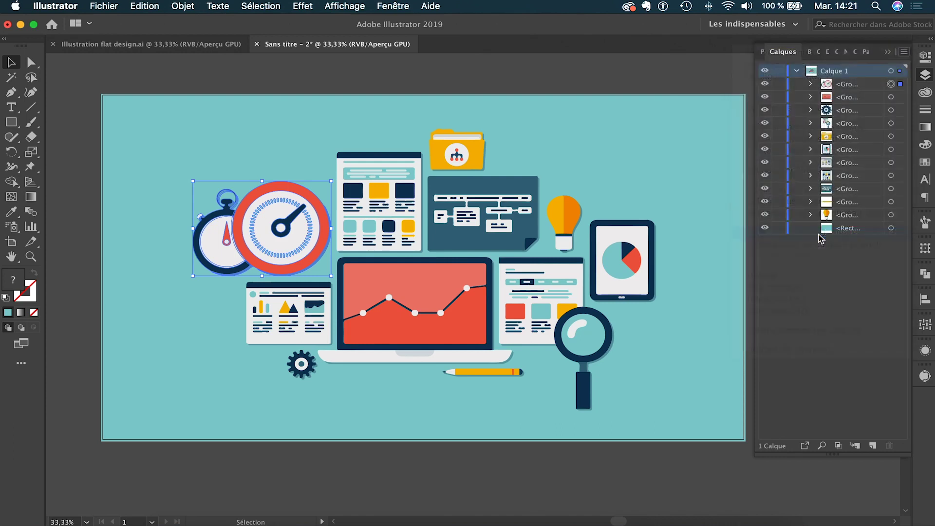
# Step: Move all the released sublayers out above Calque 1, and delete the emptied Calque 1
pyautogui.keyDown('shift'); pyautogui.click(848, 229); pyautogui.keyUp('shift')
pyautogui.moveTo(848, 229); pyautogui.dragTo(857, 69)
pyautogui.click(846, 229)
pyautogui.moveTo(881, 420); pyautogui.dragTo(889, 446)
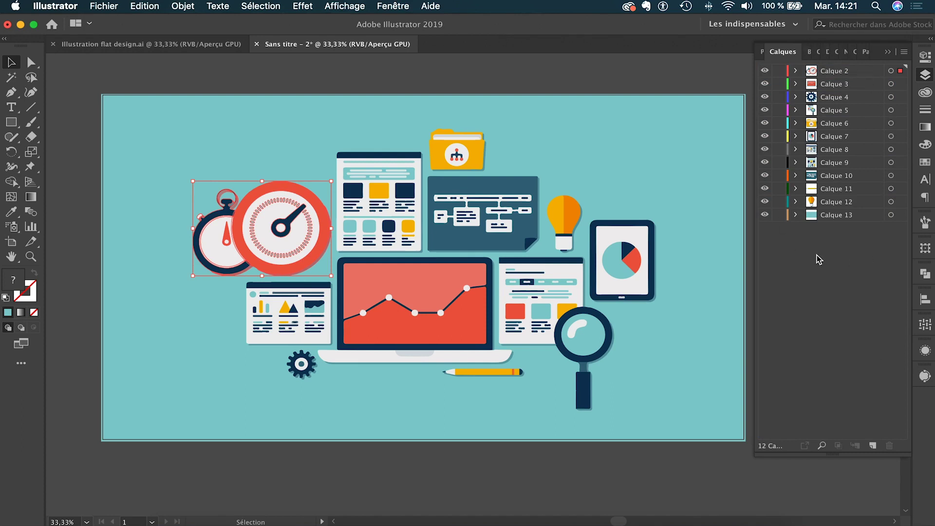
pyautogui.click(607, 80)
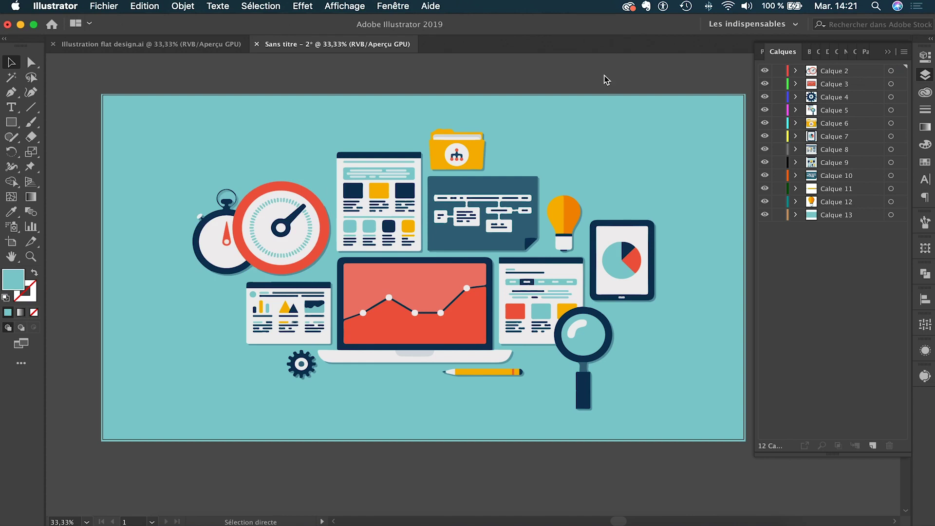
# Step: Save the document as Transition.ai in the Bureau folder in Adobe Illustrator format with the Illustrator CC version options
pyautogui.press('super+s')
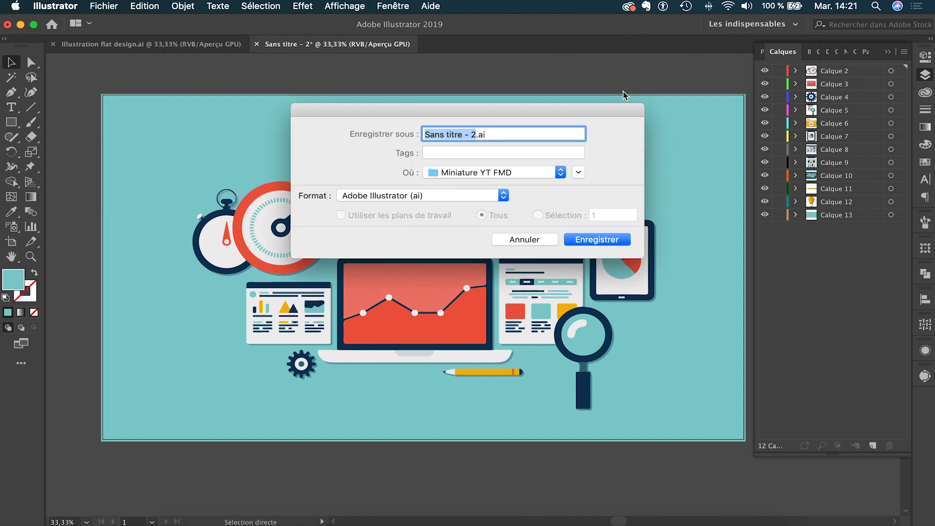
pyautogui.write('Transition')
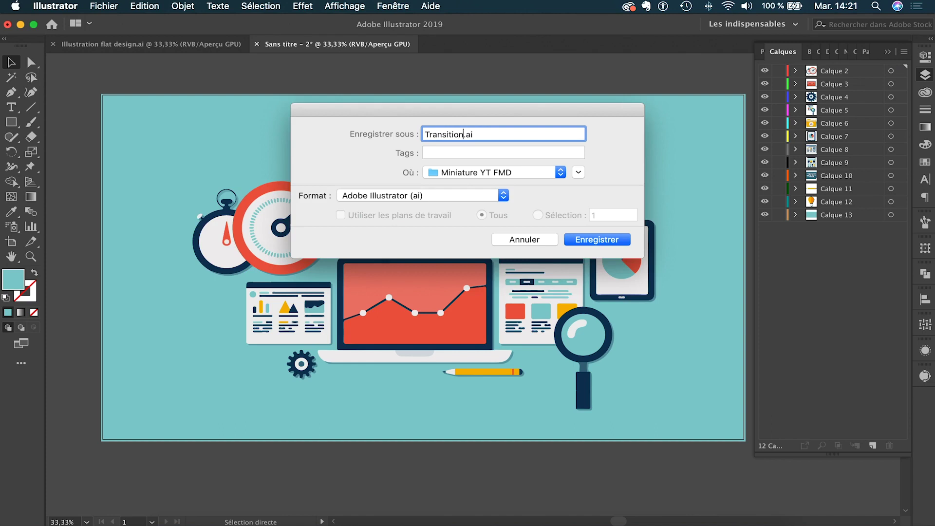
pyautogui.click(560, 173)
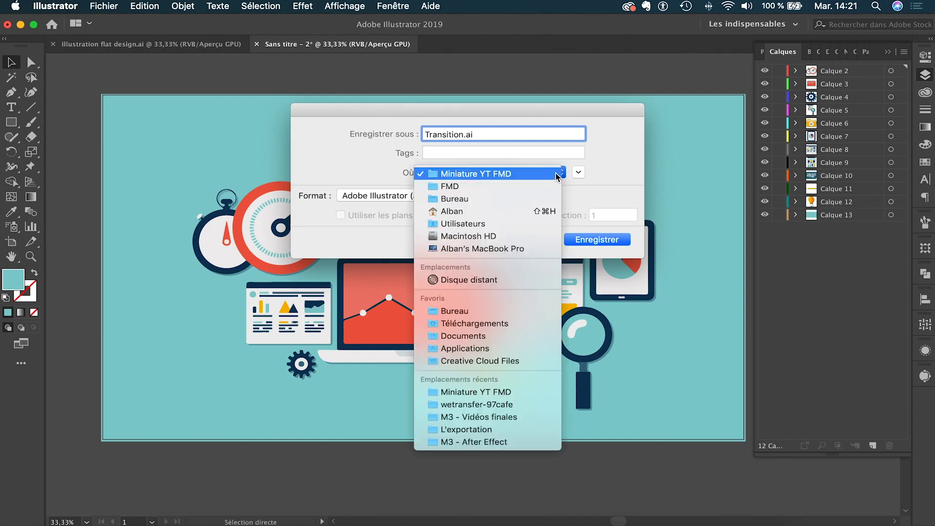
pyautogui.press('Escape')
pyautogui.click(587, 241)
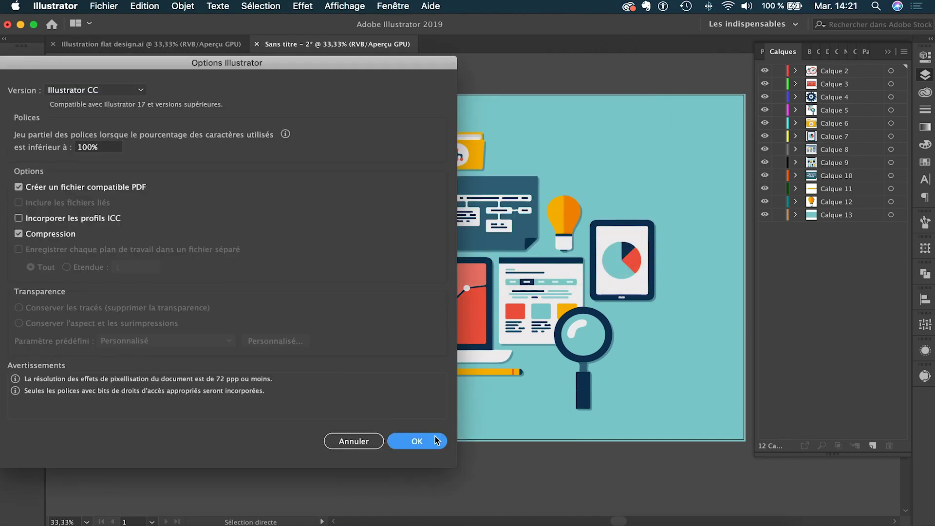
pyautogui.press('Return')
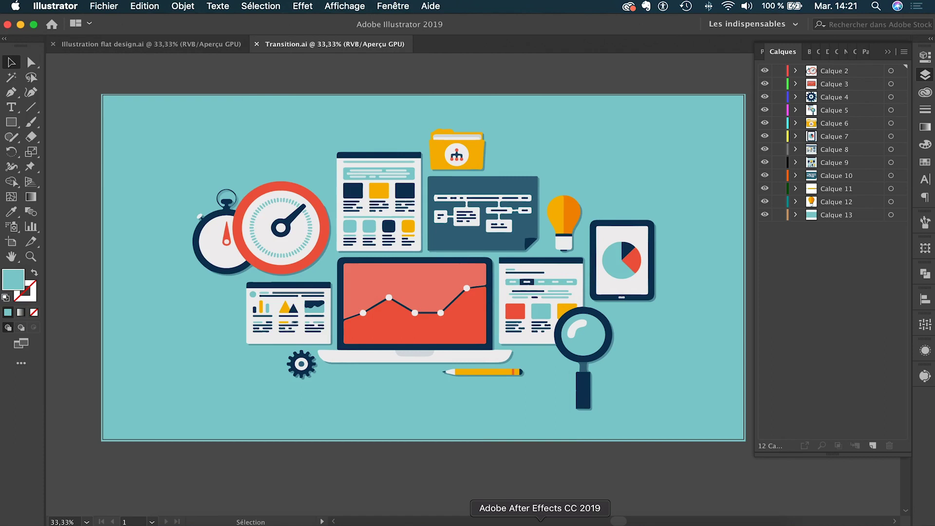
# Step: Switch to After Effects and create a 1920 x 1080 px, 25 fps composition lasting 10 seconds with a white background
pyautogui.click(540, 524)
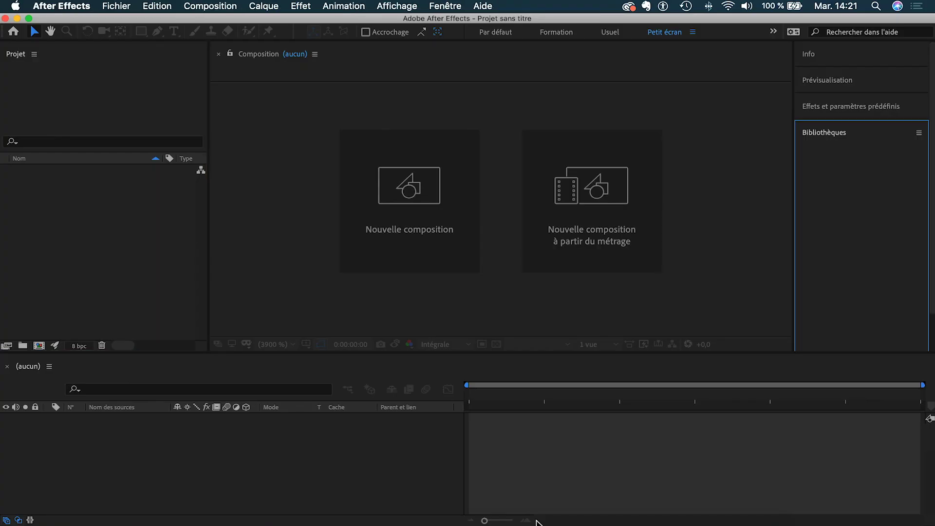
pyautogui.click(403, 202)
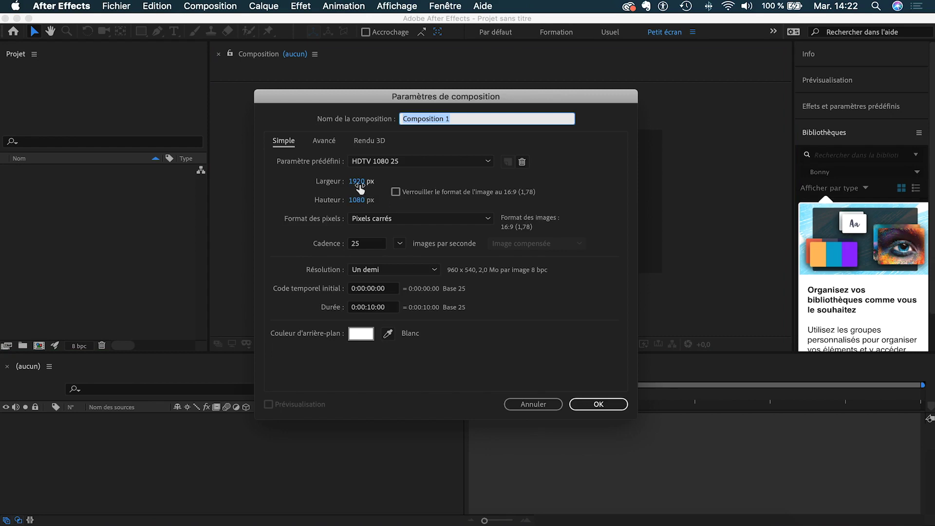
pyautogui.click(598, 404)
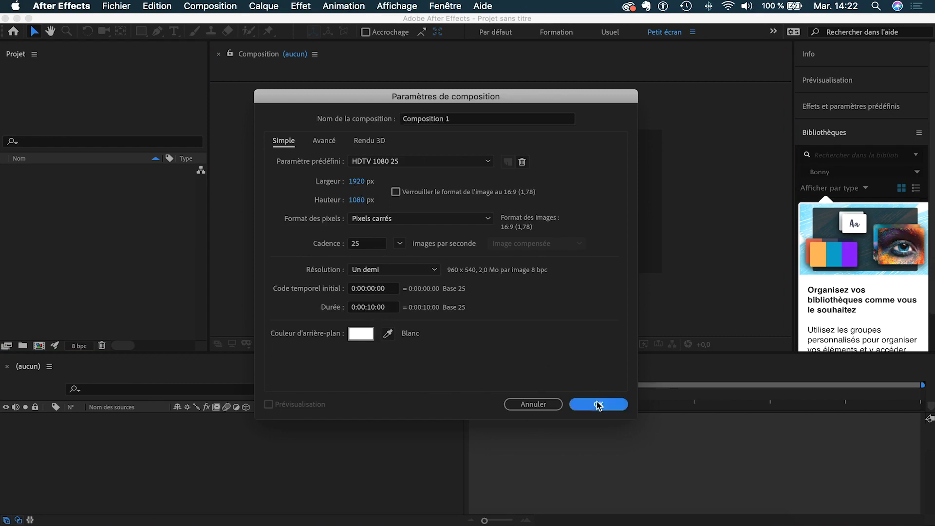
# Step: Import Transition.ai from the Bureau folder into the project as a layered composition
pyautogui.click(167, 521)
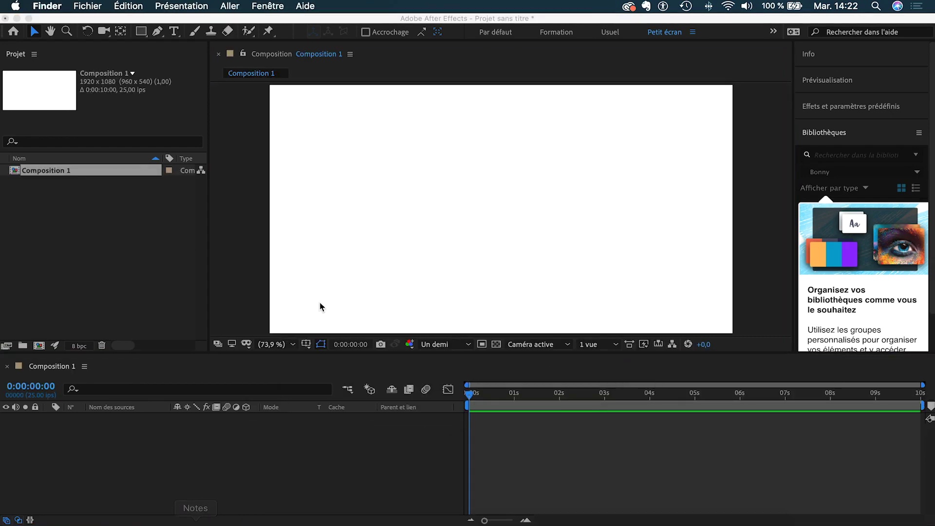
pyautogui.click(151, 111)
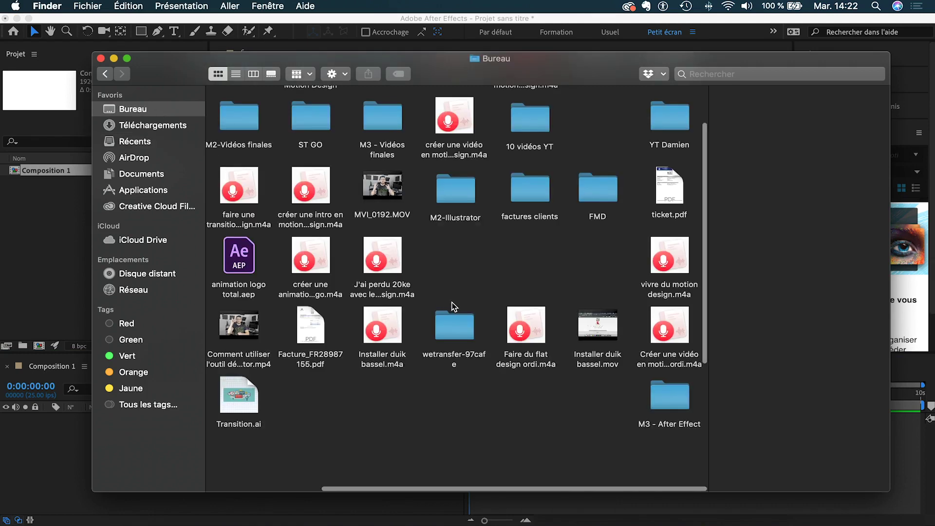
pyautogui.moveTo(239, 403); pyautogui.dragTo(54, 227)
pyautogui.click(552, 218)
pyautogui.click(100, 188)
# Step: Place the Transition composition in the Composition 1 timeline and open it to view its layers
pyautogui.moveTo(44, 184); pyautogui.dragTo(144, 441)
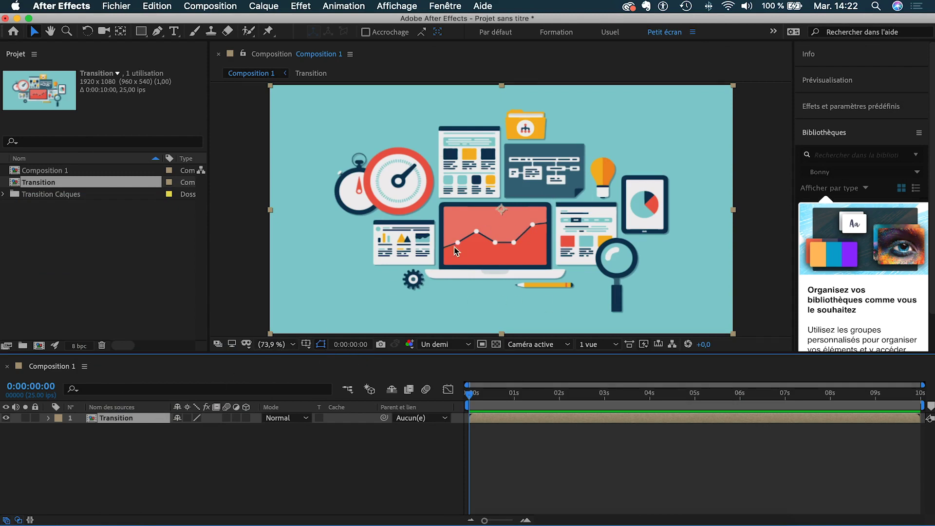
pyautogui.doubleClick(123, 421)
pyautogui.scroll(-2, 124, 436)
pyautogui.scroll(2, 124, 439)
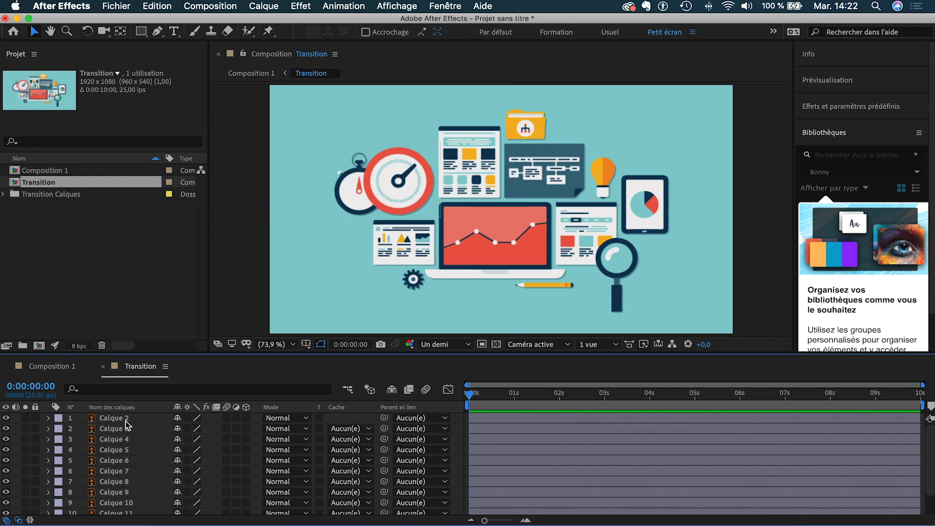
# Step: Select layers Calque 2 through Calque 12, leaving out Calque 13, and add Scale keyframes to them at 0:00:00:00
pyautogui.click(124, 419)
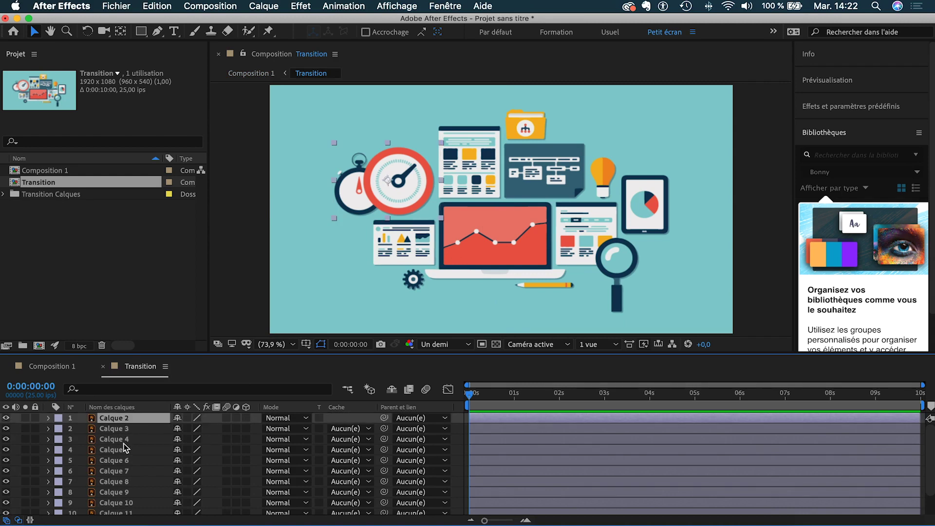
pyautogui.scroll(-2, 124, 446)
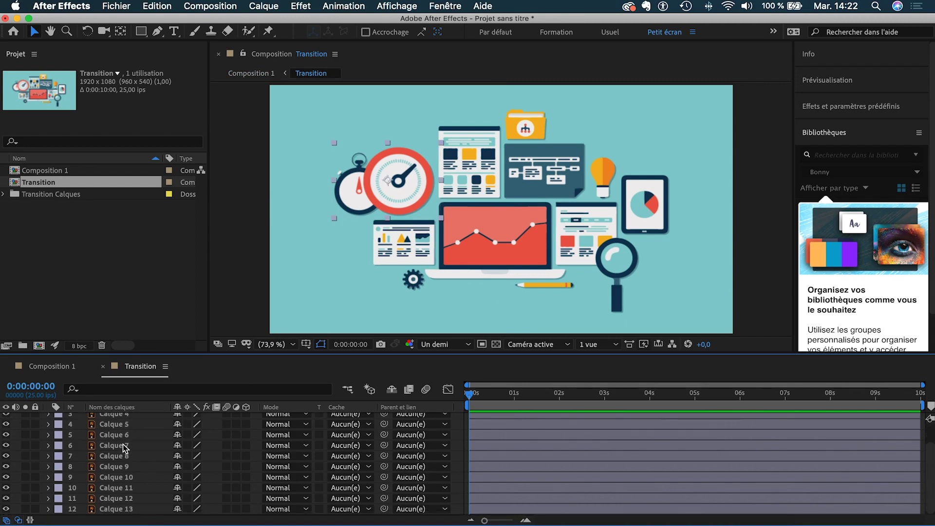
pyautogui.keyDown('shift'); pyautogui.click(124, 508); pyautogui.keyUp('shift')
pyautogui.scroll(2, 125, 492)
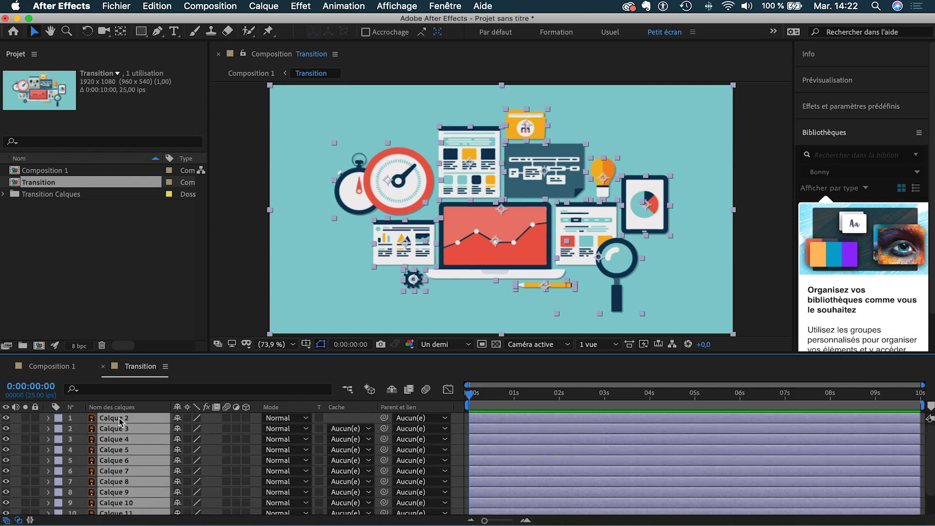
pyautogui.scroll(-2, 123, 433)
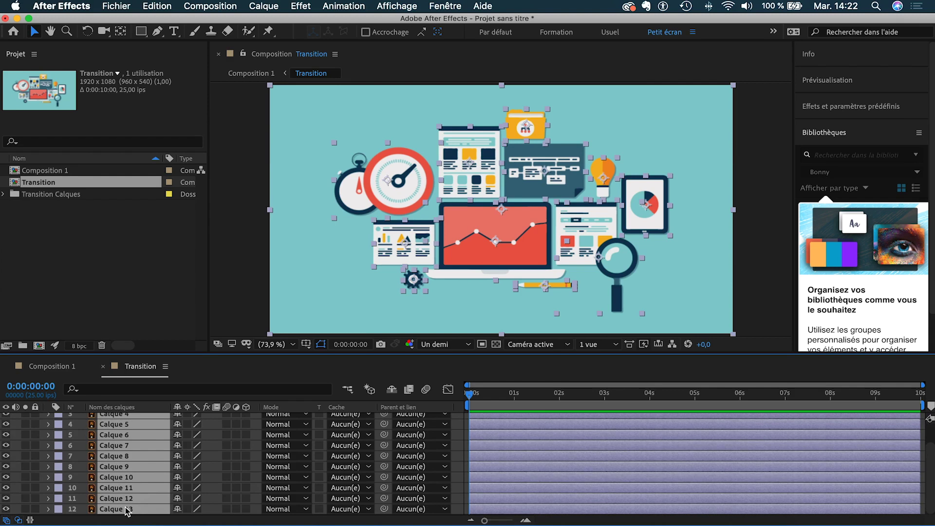
pyautogui.keyDown('super'); pyautogui.click(124, 506); pyautogui.keyUp('super')
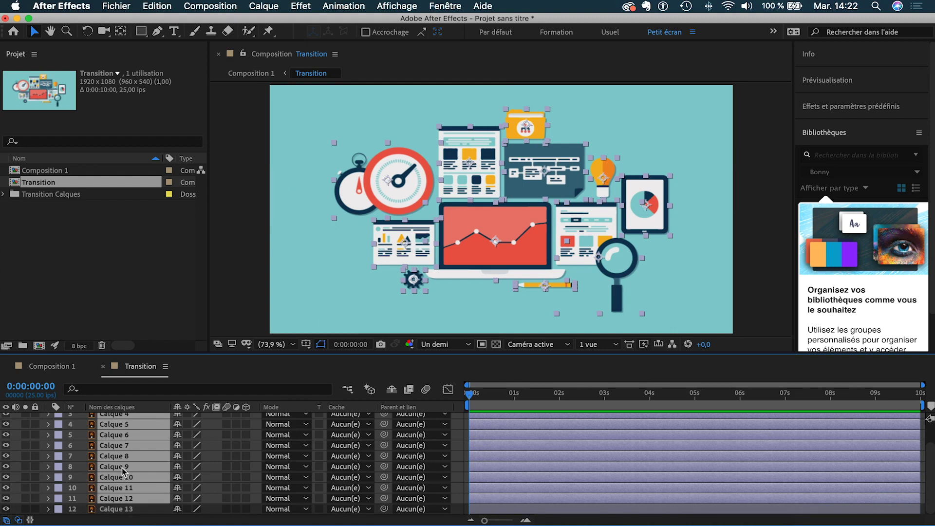
pyautogui.press('s')
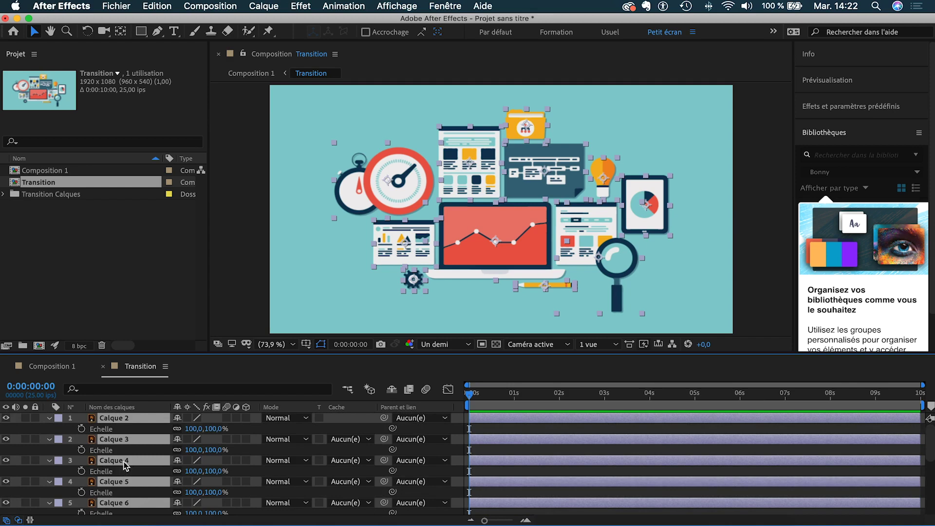
pyautogui.click(82, 429)
# Step: Set the Scale of the selected layers to 120% at frame 3
pyautogui.moveTo(471, 396); pyautogui.dragTo(483, 401)
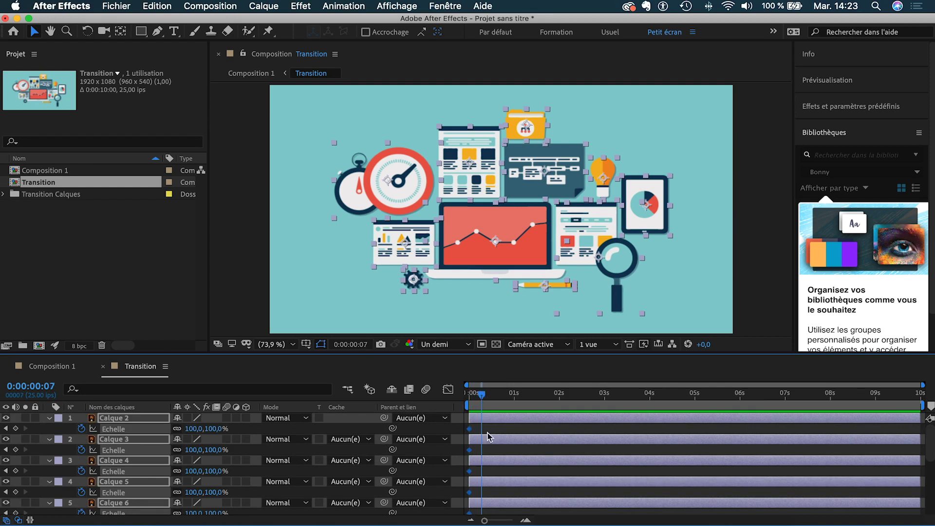
pyautogui.press('=')
pyautogui.moveTo(494, 396); pyautogui.dragTo(482, 403)
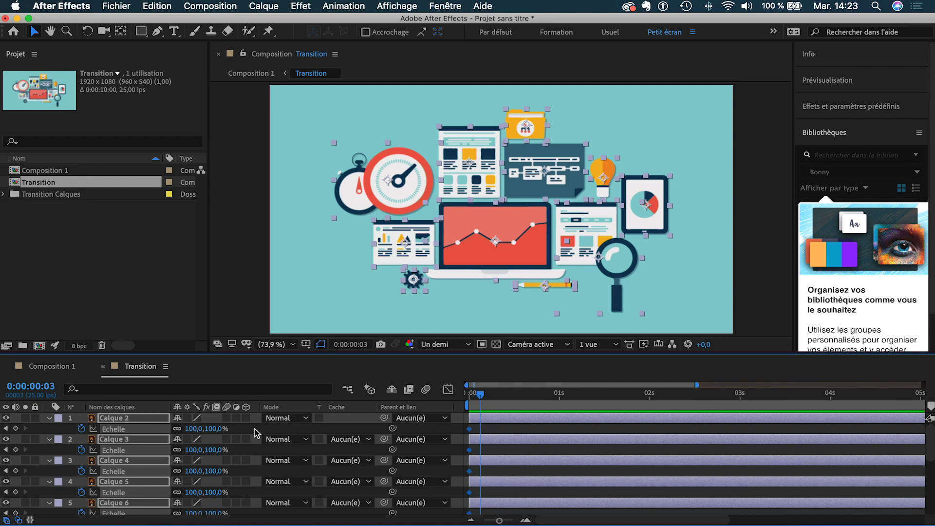
pyautogui.moveTo(215, 428); pyautogui.dragTo(227, 428)
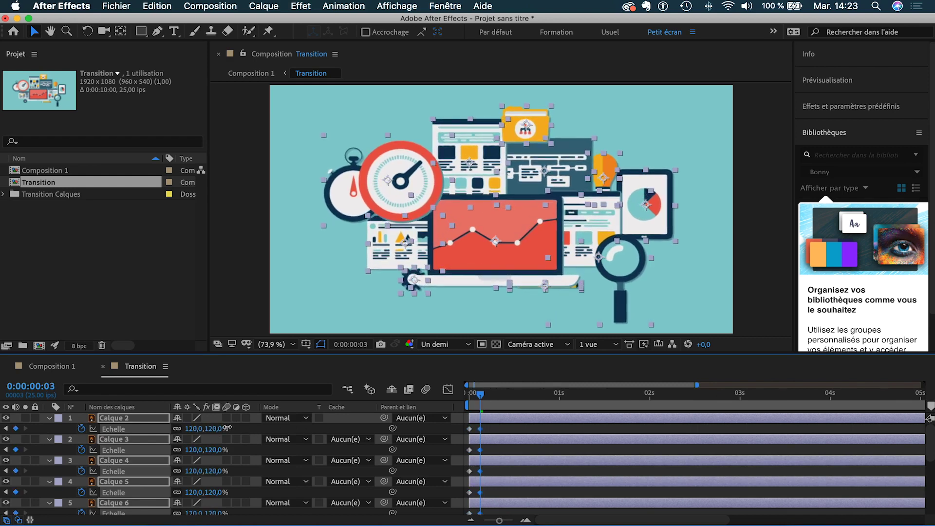
# Step: Set the Scale of the selected layers to 0% at frame 9
pyautogui.moveTo(481, 398); pyautogui.dragTo(502, 398)
pyautogui.moveTo(498, 400); pyautogui.dragTo(502, 400)
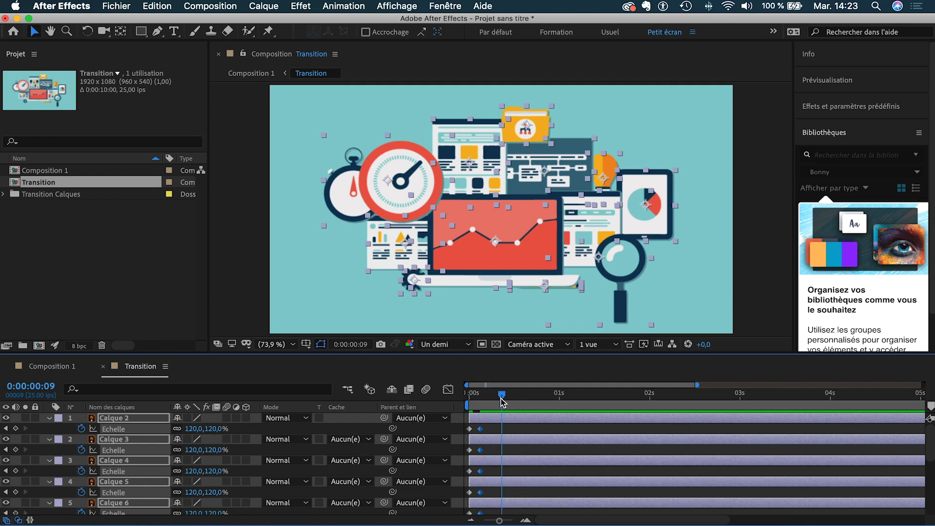
pyautogui.moveTo(208, 429)
pyautogui.mouseDown()
pyautogui.moveTo(189, 428)
pyautogui.moveTo(204, 428)
pyautogui.mouseUp()
pyautogui.click(208, 428)
pyautogui.write('0')
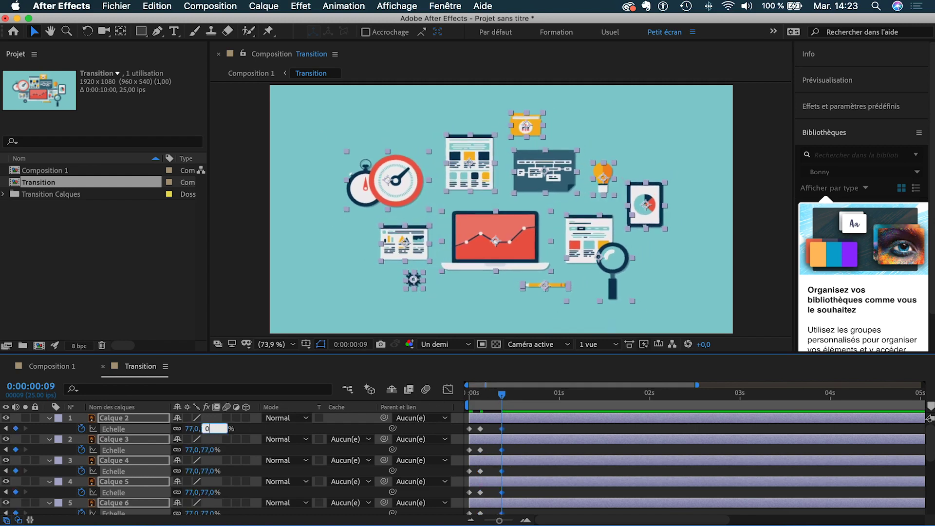
pyautogui.press('Return')
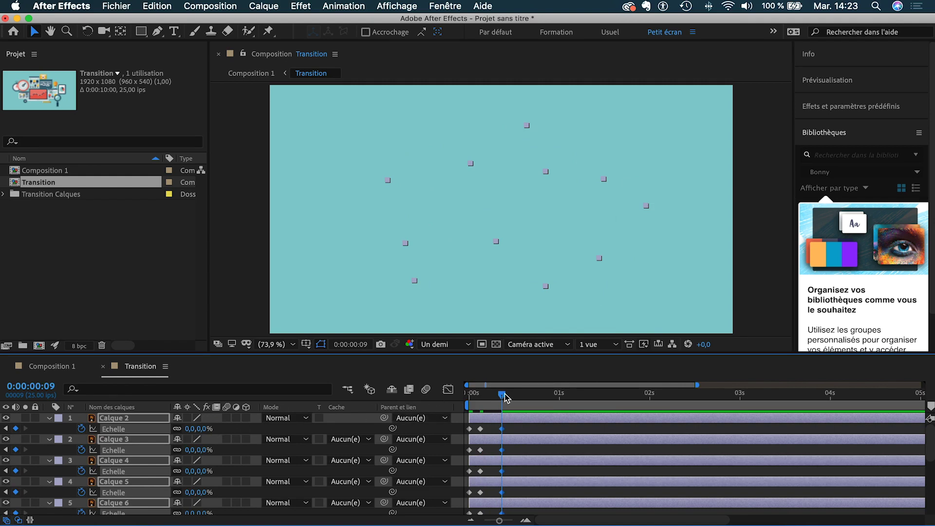
# Step: Preview the scale animation and move the 120% keyframes to frame 4 and the 0% keyframes to frame 10
pyautogui.moveTo(502, 395); pyautogui.dragTo(451, 396)
pyautogui.press('space')
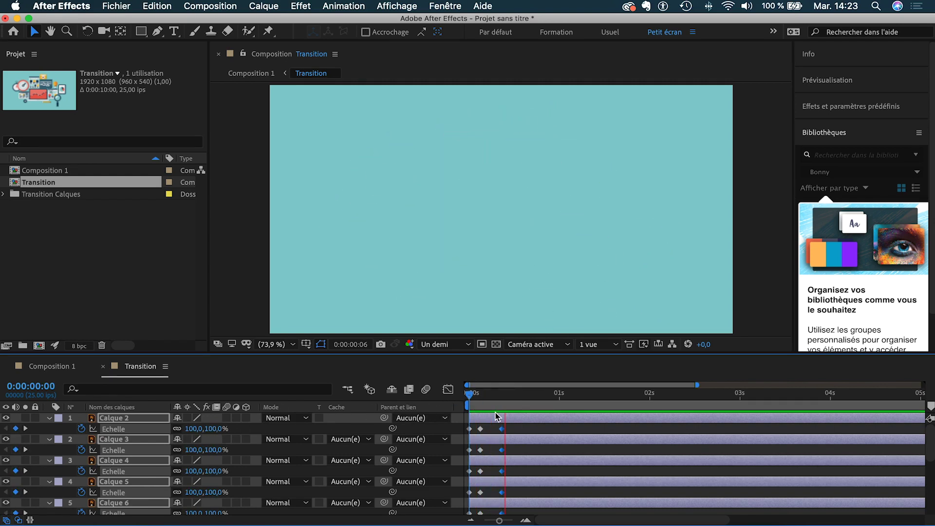
pyautogui.press('space')
pyautogui.moveTo(517, 433); pyautogui.dragTo(483, 499)
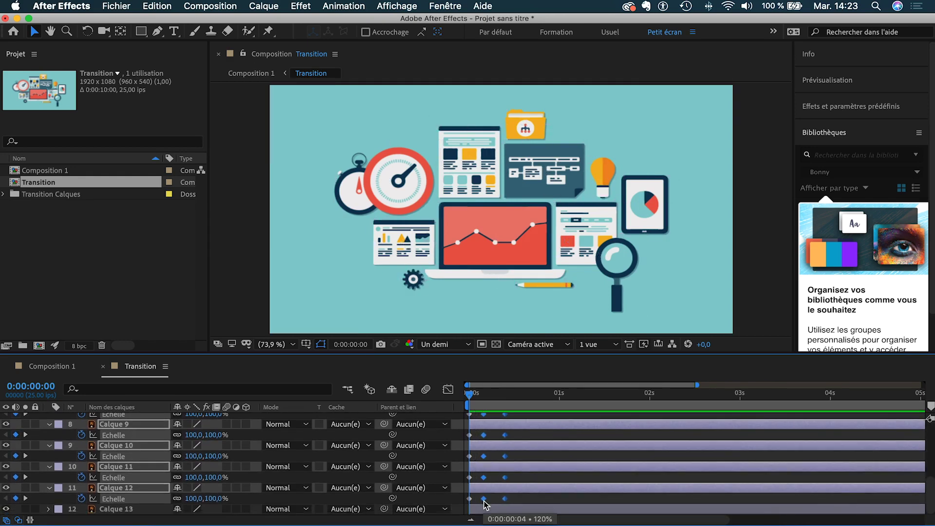
pyautogui.press('space')
pyautogui.click(469, 396)
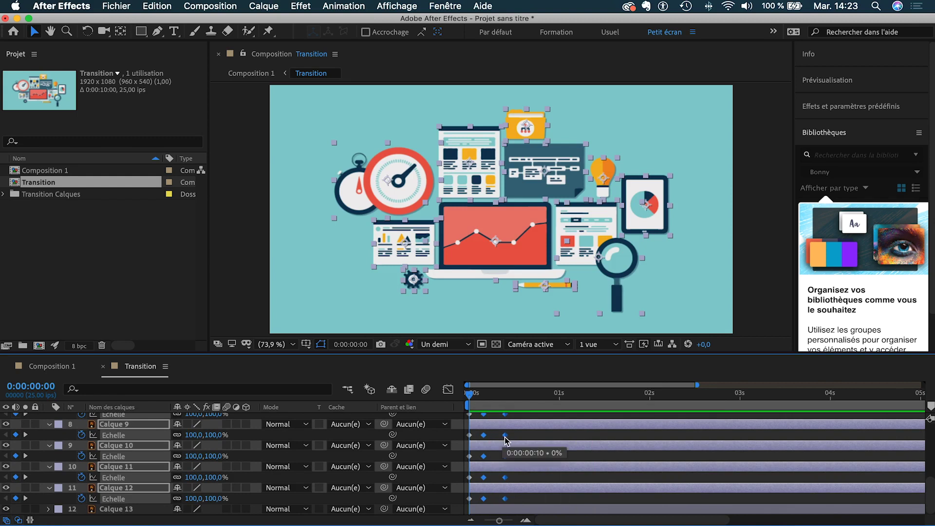
# Step: Move the 0% Scale keyframes of all selected layers to frame 13 and preview the animation
pyautogui.moveTo(489, 502); pyautogui.dragTo(518, 434)
pyautogui.press('space')
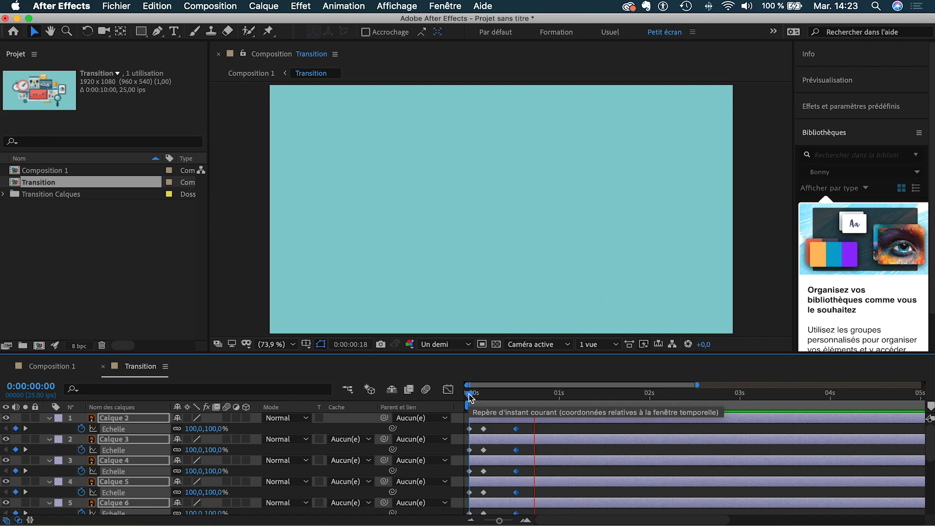
pyautogui.press('space')
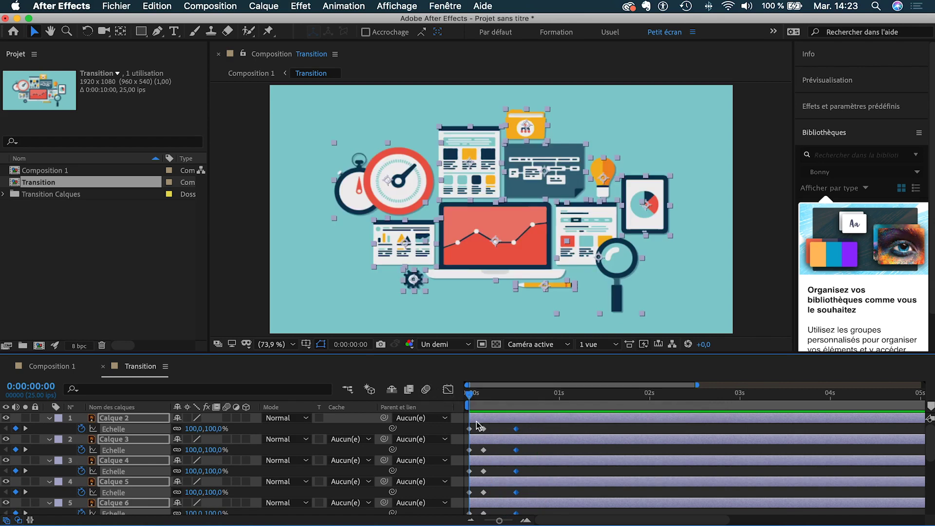
# Step: Apply Easy Ease to all Scale keyframes in the graph editor and lengthen the easing handle of the first keyframe
pyautogui.click(448, 390)
pyautogui.moveTo(525, 417); pyautogui.dragTo(467, 488)
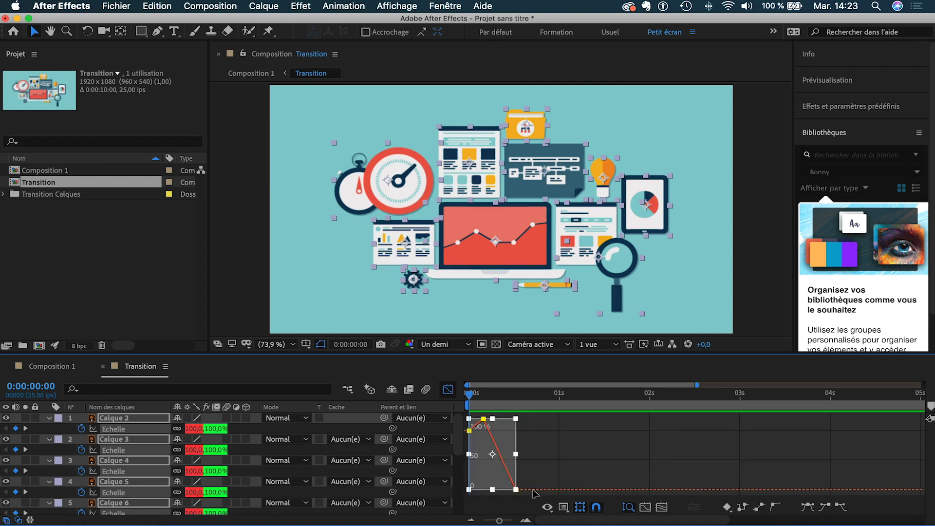
pyautogui.click(808, 506)
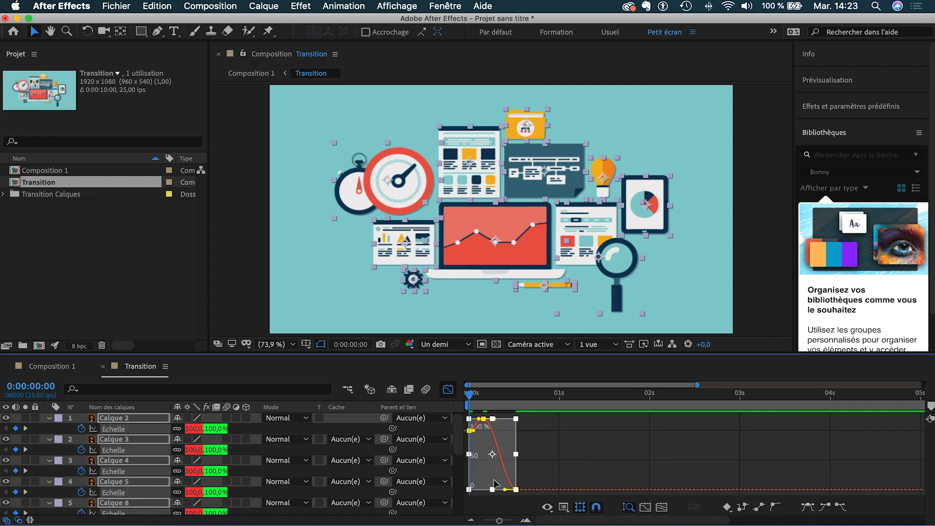
pyautogui.press('=')
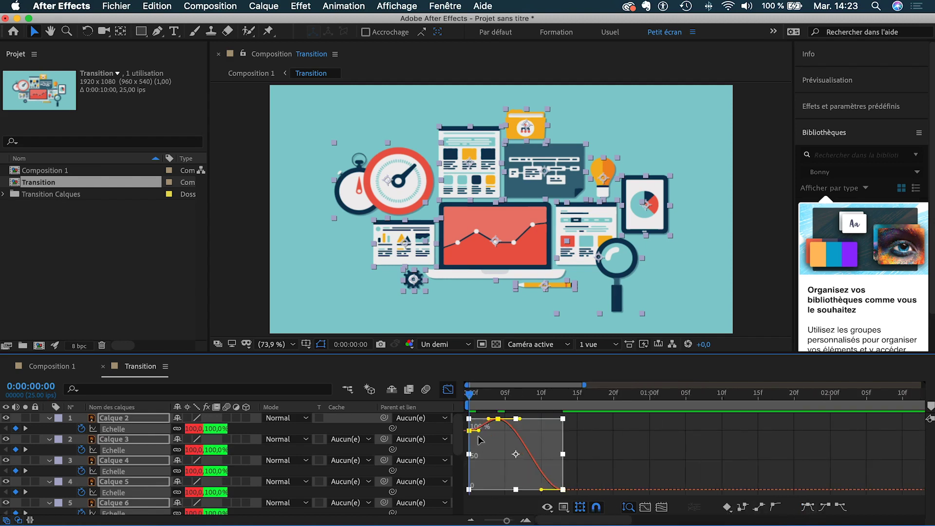
pyautogui.moveTo(479, 430); pyautogui.dragTo(489, 425)
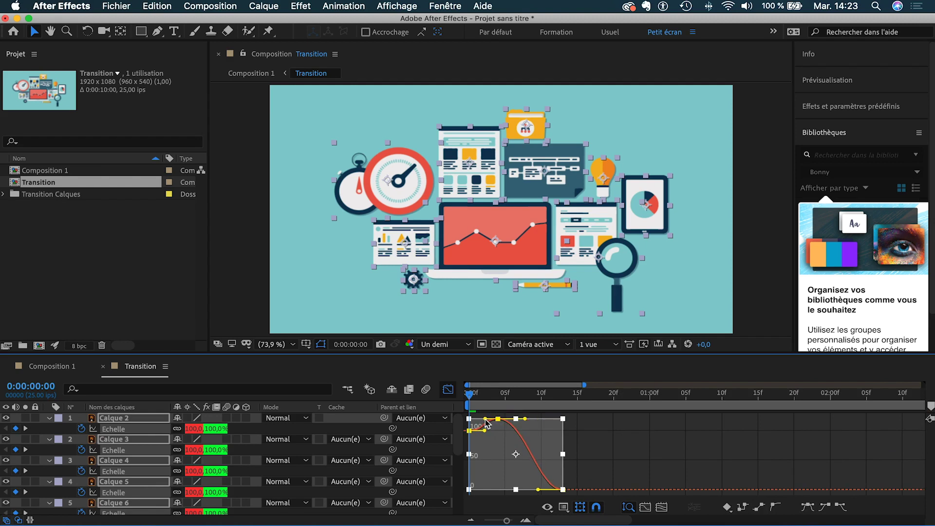
# Step: Raise the incoming handle of the final 0% Scale keyframe so the curve drops steeply at its end, and preview it
pyautogui.click(572, 482)
pyautogui.click(563, 489)
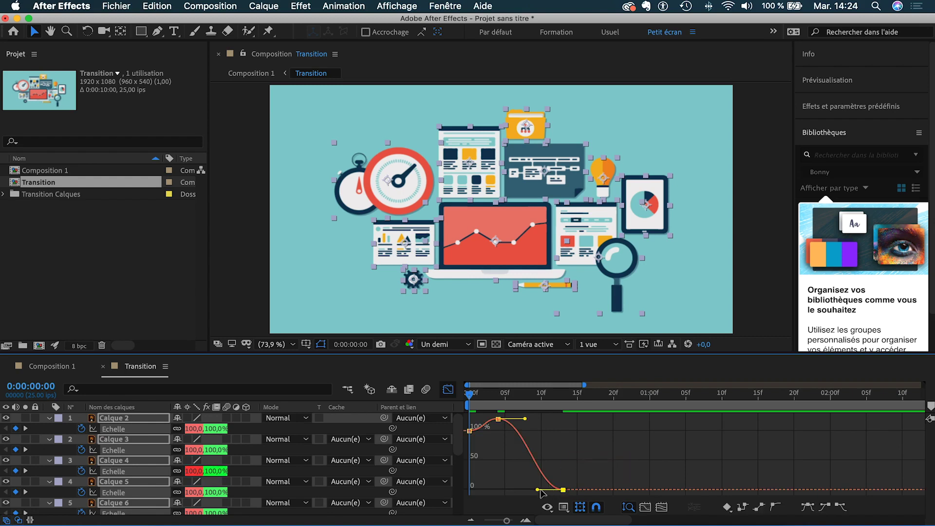
pyautogui.moveTo(537, 490); pyautogui.dragTo(557, 452)
pyautogui.press('super+z')
pyautogui.press('super+z')
pyautogui.press('space')
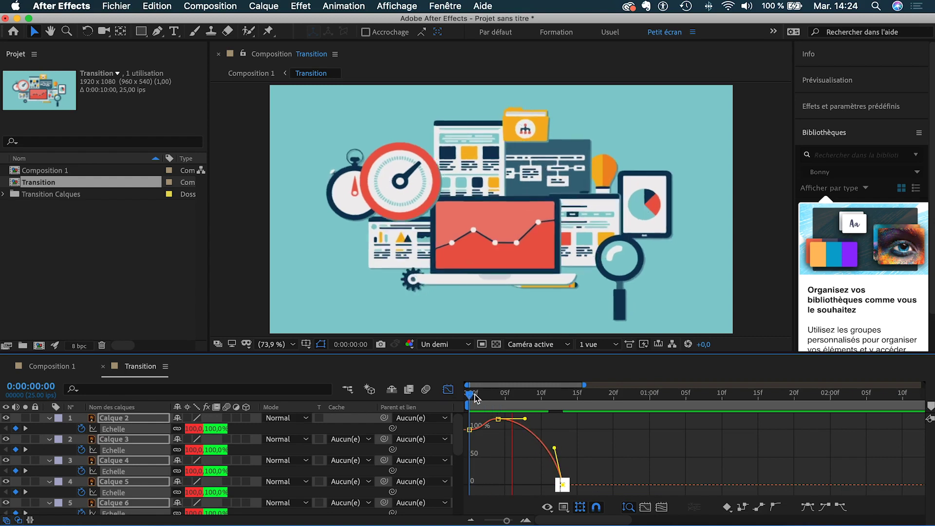
pyautogui.press('space')
# Step: Enable motion blur for the composition and the selected layers, and preview the animation
pyautogui.click(426, 389)
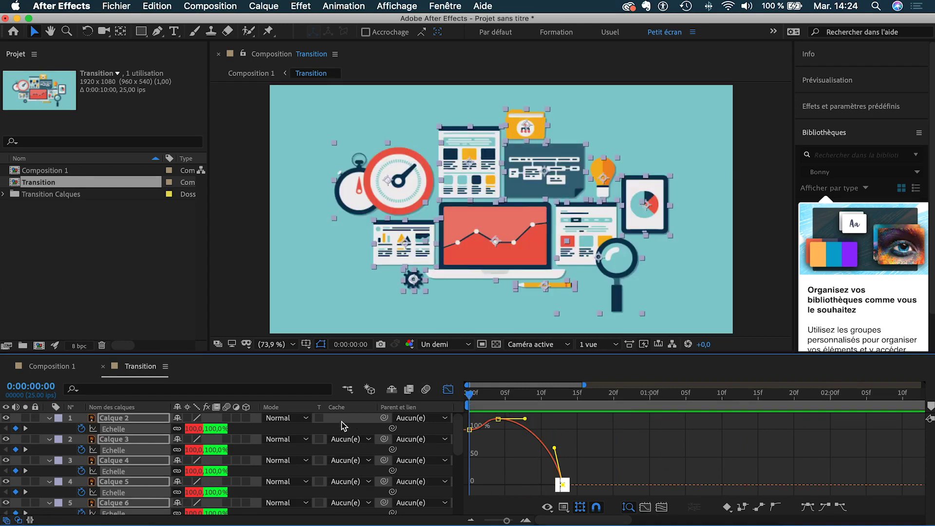
pyautogui.click(226, 418)
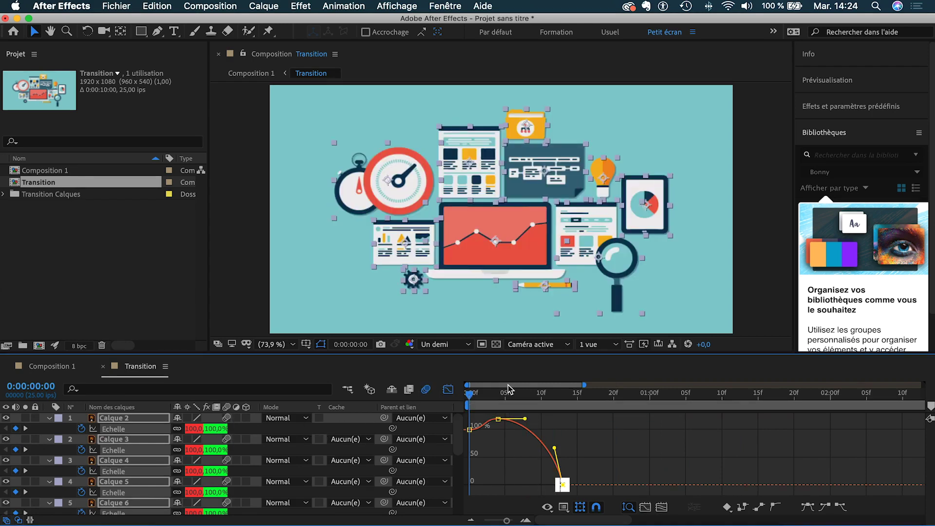
pyautogui.press('space')
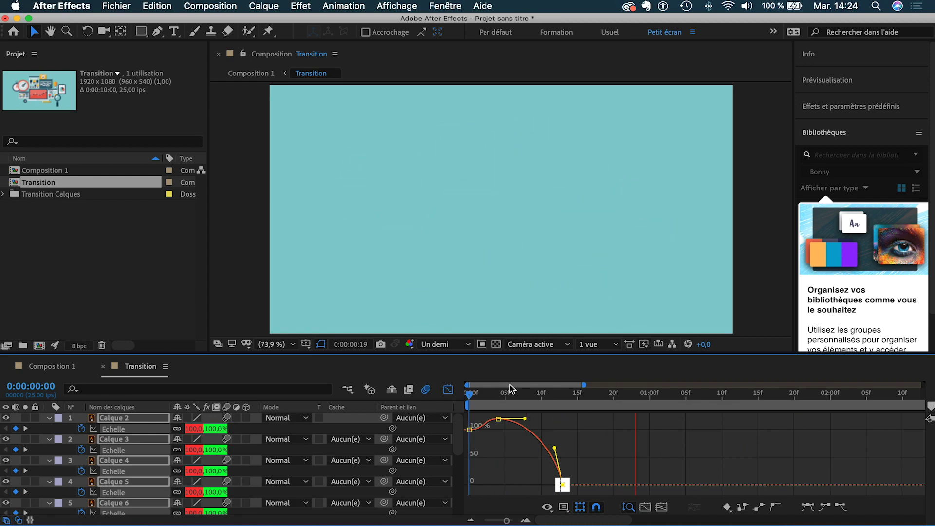
pyautogui.click(470, 397)
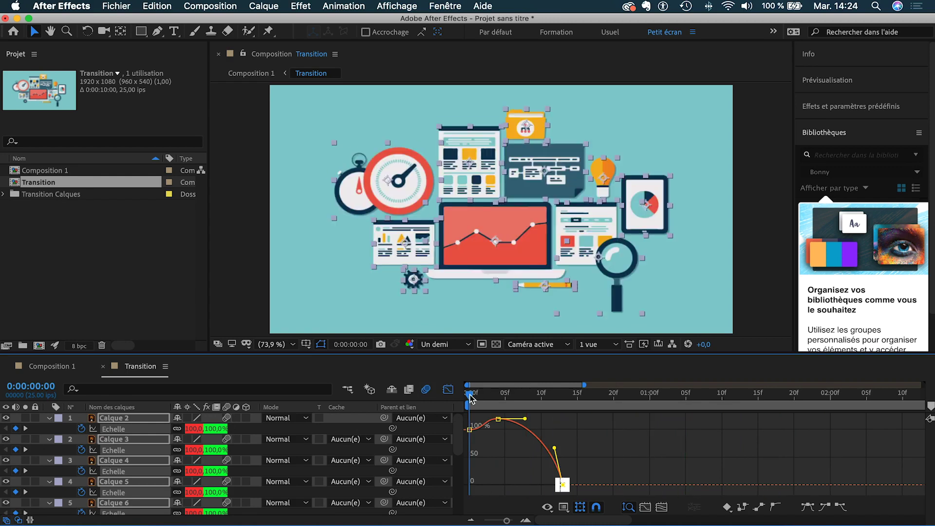
pyautogui.press('space')
pyautogui.press('space')
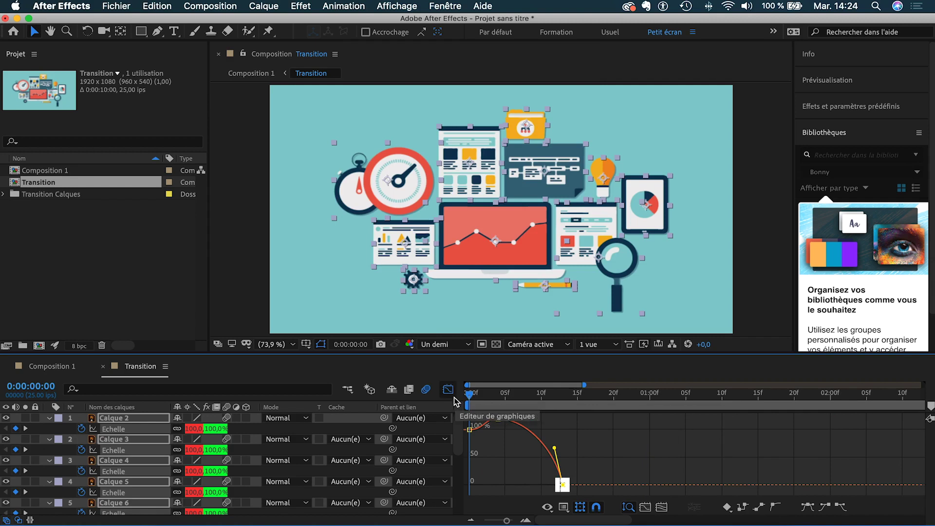
# Step: Close the graph editor and select layers Calque 2 through Calque 12
pyautogui.click(448, 389)
pyautogui.click(519, 433)
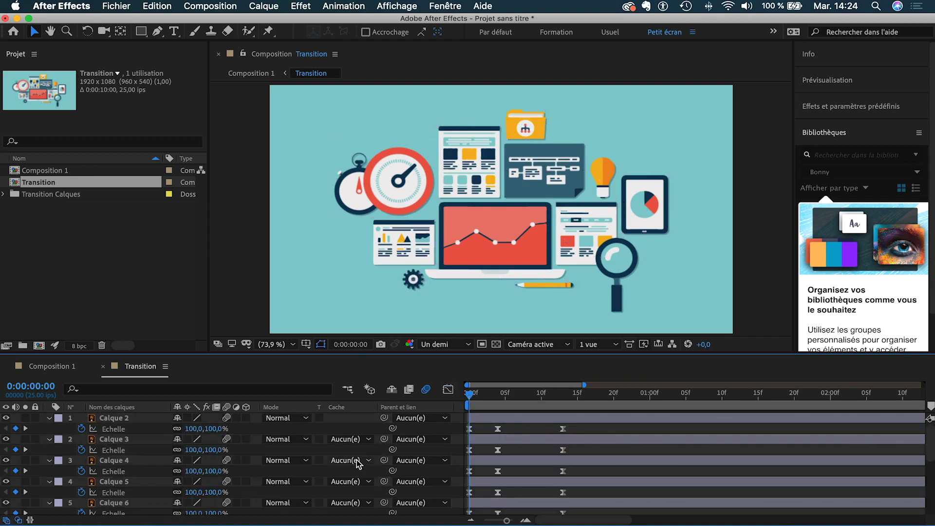
pyautogui.click(135, 420)
pyautogui.scroll(-1, 135, 465)
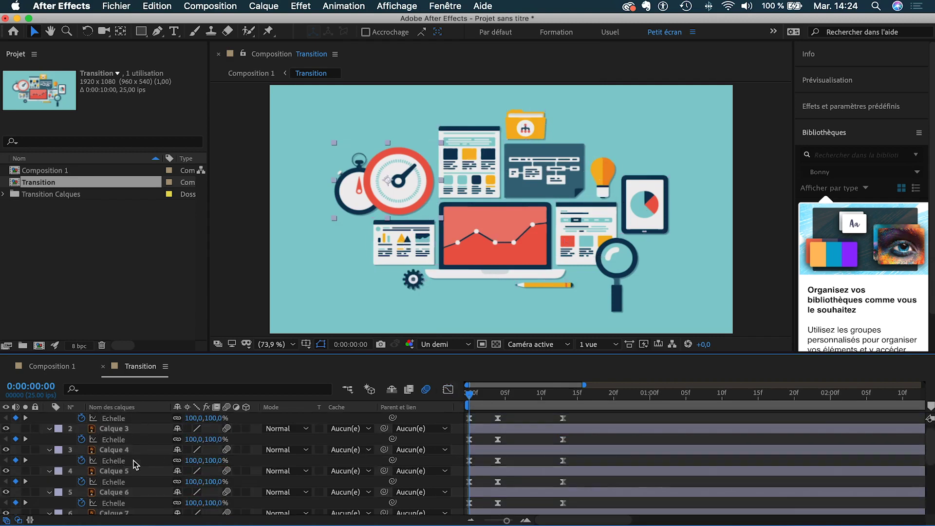
pyautogui.scroll(-6, 136, 465)
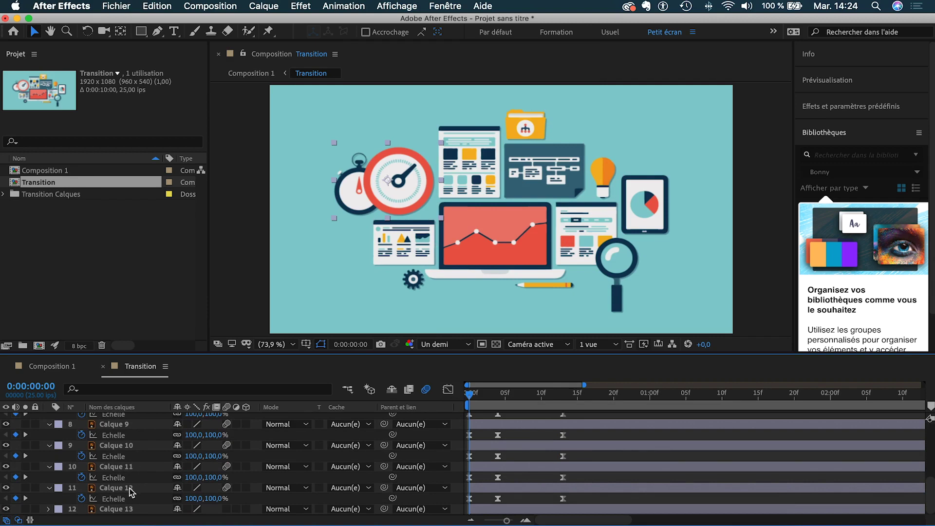
pyautogui.keyDown('shift'); pyautogui.click(129, 488); pyautogui.keyUp('shift')
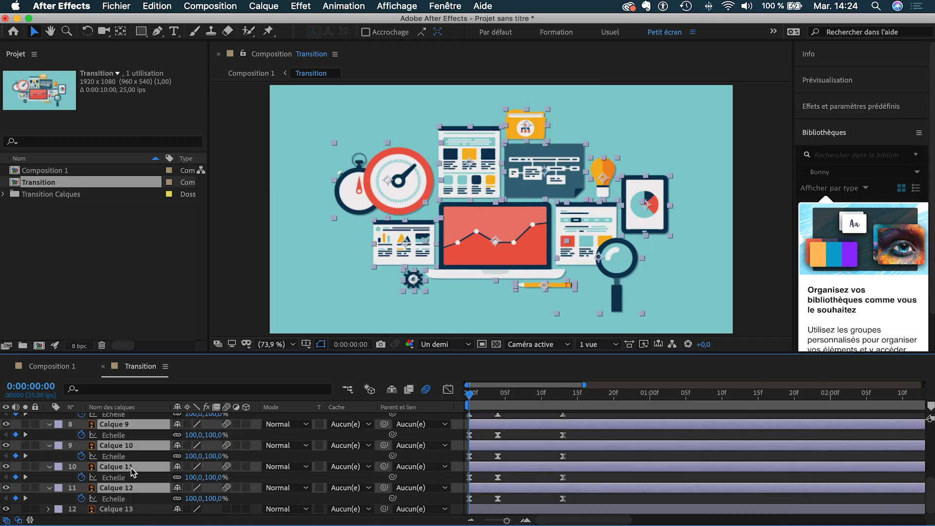
# Step: Stagger the layers by one frame each from Calque 12 upward, starting Calque 11 at frame 1, Calque 10 at 2 and Calque 9 at 3
pyautogui.keyDown('shift'); pyautogui.click(131, 466); pyautogui.keyUp('shift')
pyautogui.press('=')
pyautogui.moveTo(489, 466); pyautogui.dragTo(521, 449)
pyautogui.keyDown('shift'); pyautogui.click(499, 448); pyautogui.keyUp('shift')
pyautogui.scroll(1, 512, 446)
pyautogui.keyDown('shift'); pyautogui.click(511, 449); pyautogui.keyUp('shift')
pyautogui.scroll(2, 520, 447)
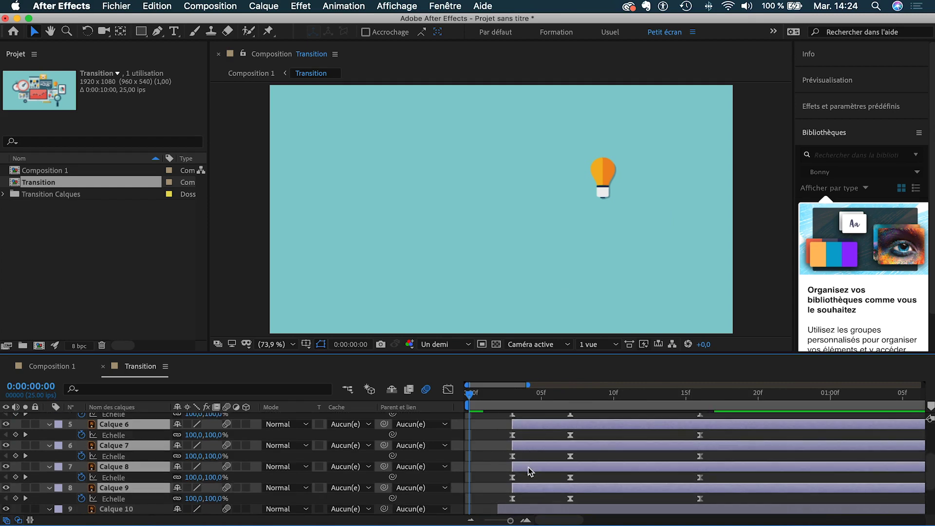
# Step: Continue the one-frame stagger, starting Calque 8 at frame 4 and the layers from Calque 7 upward at frame 5
pyautogui.keyDown('shift'); pyautogui.click(528, 468); pyautogui.keyUp('shift')
pyautogui.moveTo(536, 470); pyautogui.dragTo(549, 446)
pyautogui.keyDown('shift'); pyautogui.click(536, 466); pyautogui.keyUp('shift')
pyautogui.scroll(1, 548, 446)
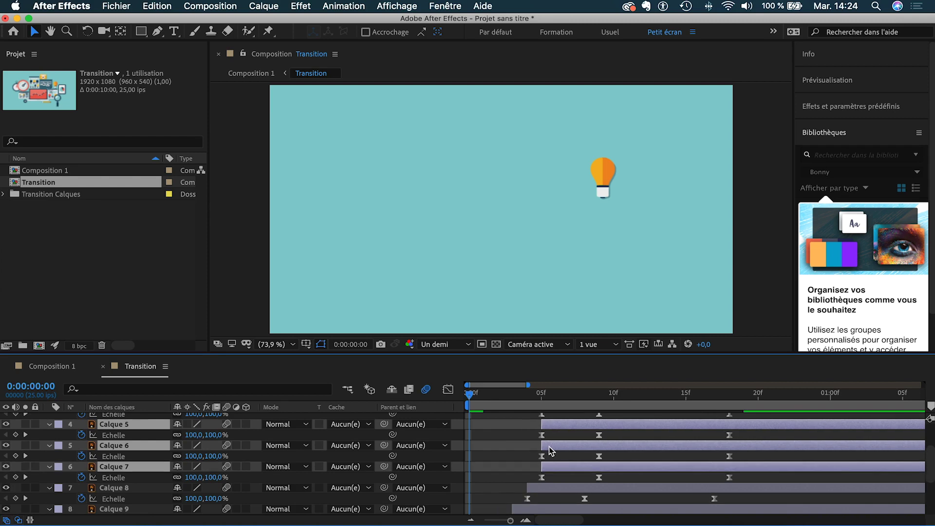
# Step: Undo the latest start-time offsets of the staggered layers
pyautogui.press('super+z')
pyautogui.press('super+z')
pyautogui.press('super+z')
pyautogui.press('super+z')
pyautogui.press('super+z')
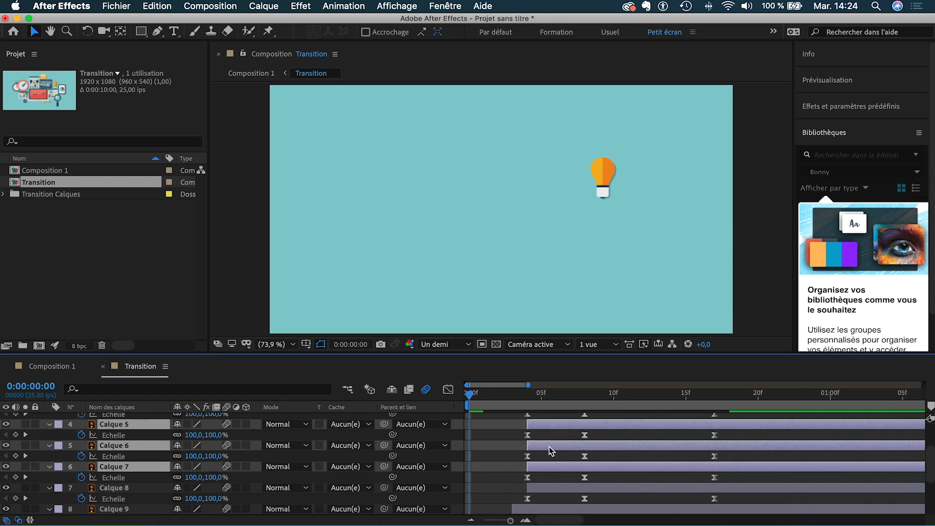
# Step: Restagger the layers by one frame, starting Calque 11 at frame 1, Calque 10 at 2, Calque 9 at 3 and the layers from Calque 8 upward at 4
pyautogui.scroll(-4, 535, 458)
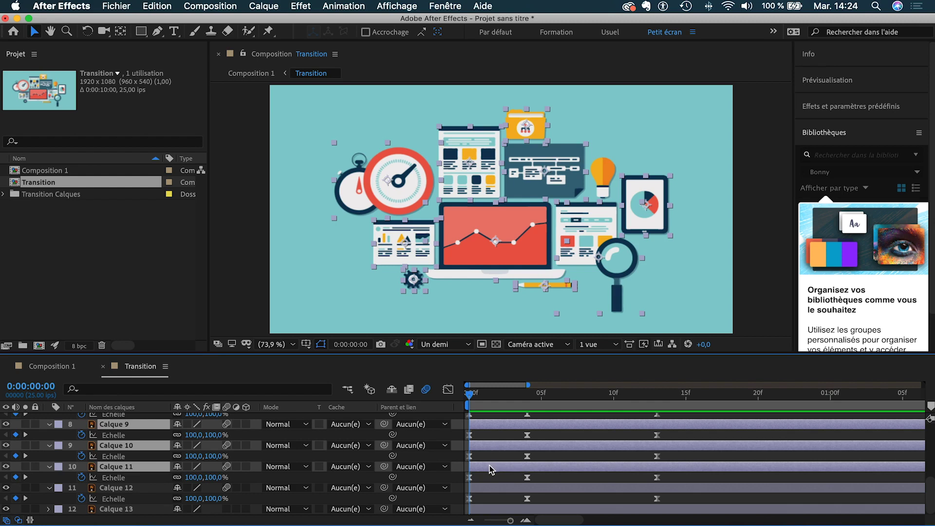
pyautogui.moveTo(496, 469); pyautogui.dragTo(526, 449)
pyautogui.scroll(1, 513, 448)
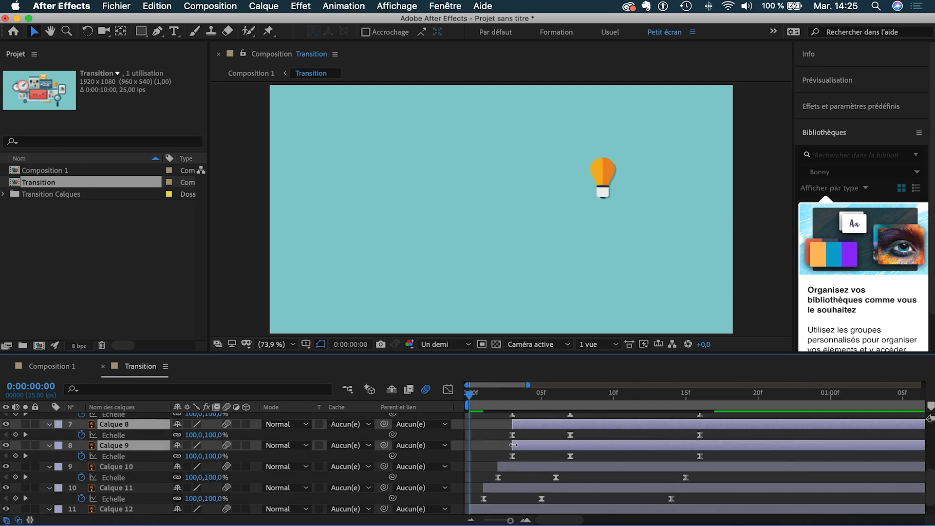
pyautogui.scroll(3, 533, 446)
pyautogui.keyDown('shift'); pyautogui.click(532, 457); pyautogui.keyUp('shift')
pyautogui.moveTo(537, 459); pyautogui.dragTo(541, 460)
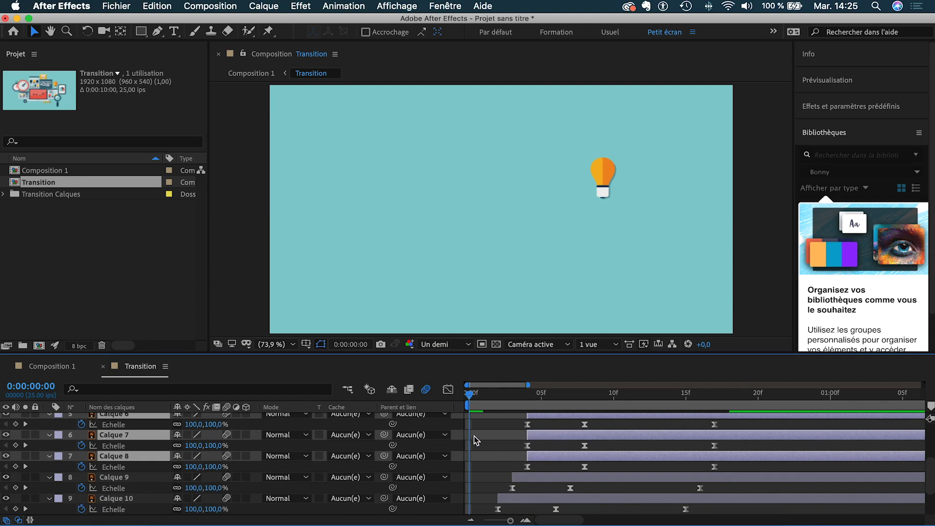
# Step: Continue the one-frame stagger, starting Calque 7 at frame 5 and the layers from Calque 6 upward at frame 6
pyautogui.scroll(2, 541, 441)
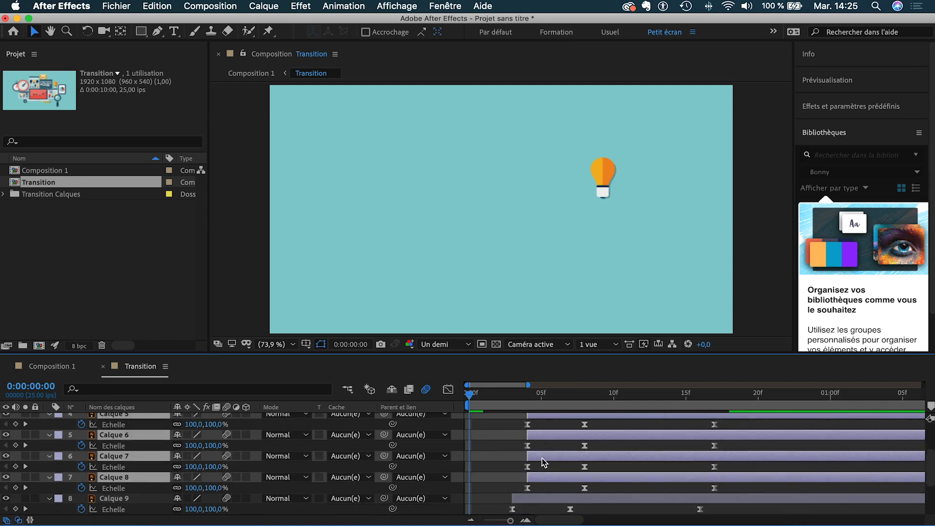
pyautogui.moveTo(542, 456); pyautogui.dragTo(562, 438)
pyautogui.keyDown('shift'); pyautogui.click(554, 438); pyautogui.keyUp('shift')
pyautogui.scroll(4, 566, 450)
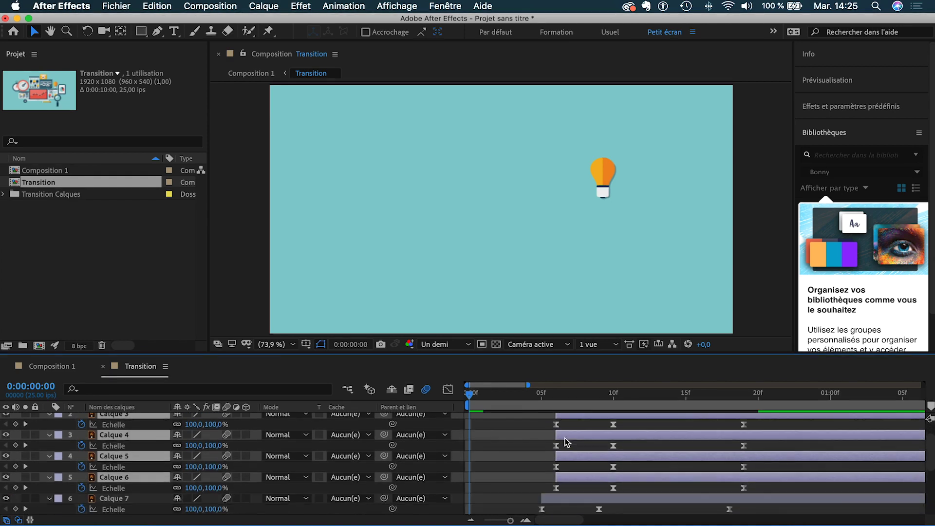
# Step: Finish the one-frame stagger, starting Calque 5 at frame 7, Calque 4 at 8, Calque 3 at 9 and Calque 2 at 10
pyautogui.moveTo(567, 453); pyautogui.dragTo(616, 436)
pyautogui.scroll(2, 580, 458)
pyautogui.keyDown('shift'); pyautogui.click(580, 455); pyautogui.keyUp('shift')
pyautogui.keyDown('shift'); pyautogui.click(605, 436); pyautogui.keyUp('shift')
pyautogui.scroll(2, 616, 436)
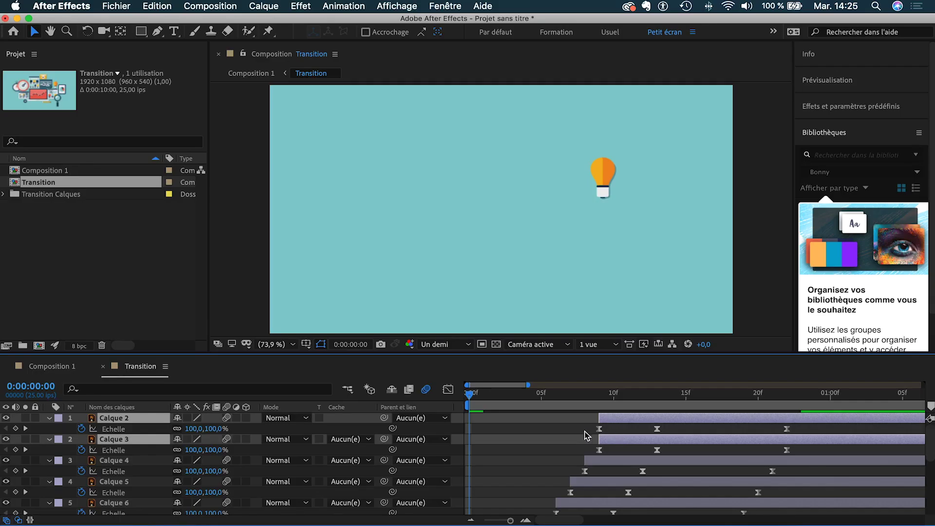
pyautogui.click(585, 431)
pyautogui.click(623, 419)
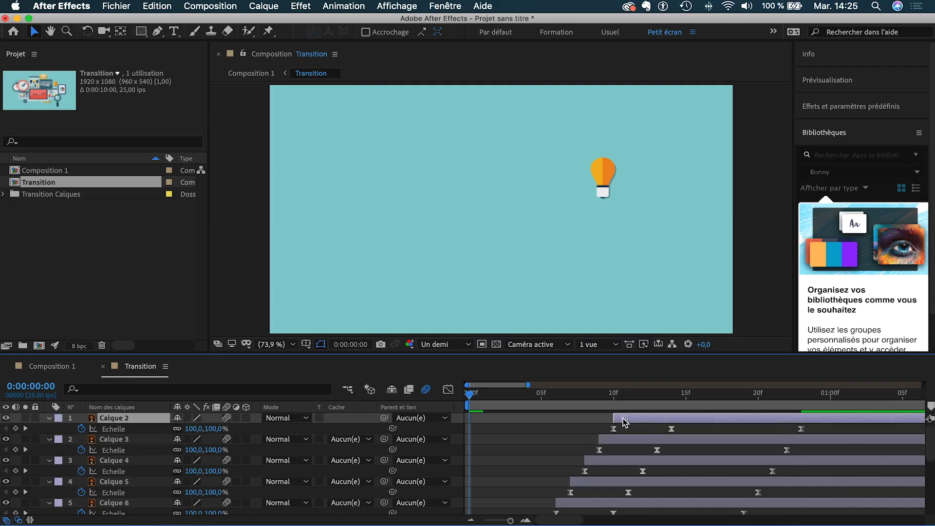
# Step: Extend the in points of the staggered layers Calque 2 through Calque 11 back to frame 0, keeping their keyframe offsets
pyautogui.press('-')
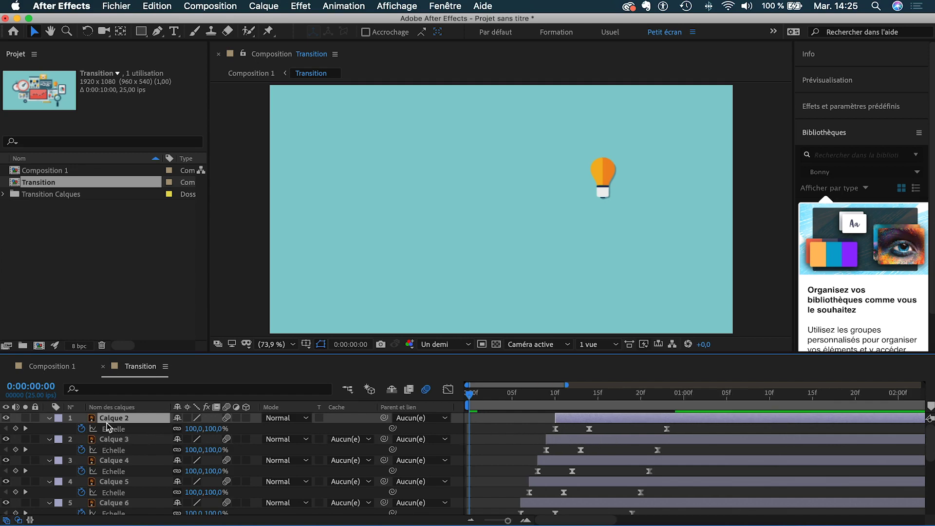
pyautogui.scroll(-3, 123, 449)
pyautogui.scroll(-3, 131, 465)
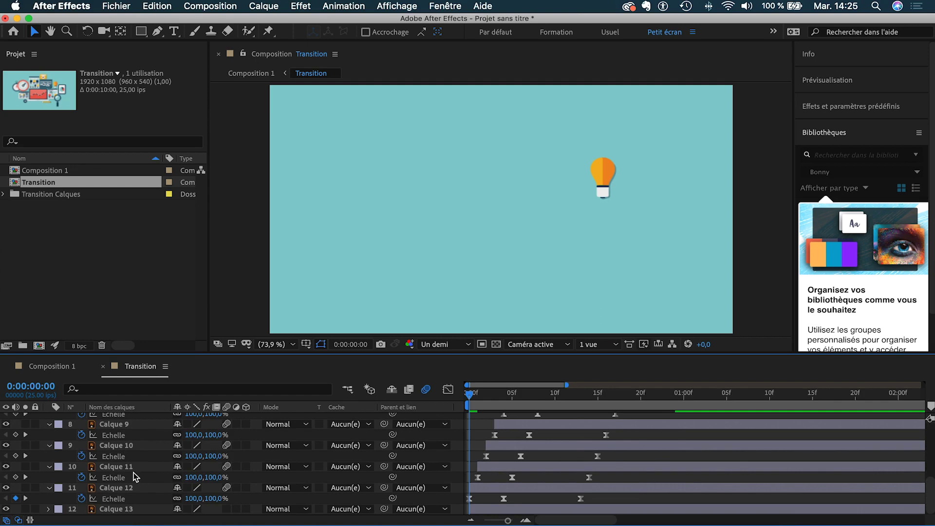
pyautogui.keyDown('shift'); pyautogui.click(135, 469); pyautogui.keyUp('shift')
pyautogui.moveTo(486, 445); pyautogui.dragTo(379, 445)
pyautogui.scroll(10, 549, 456)
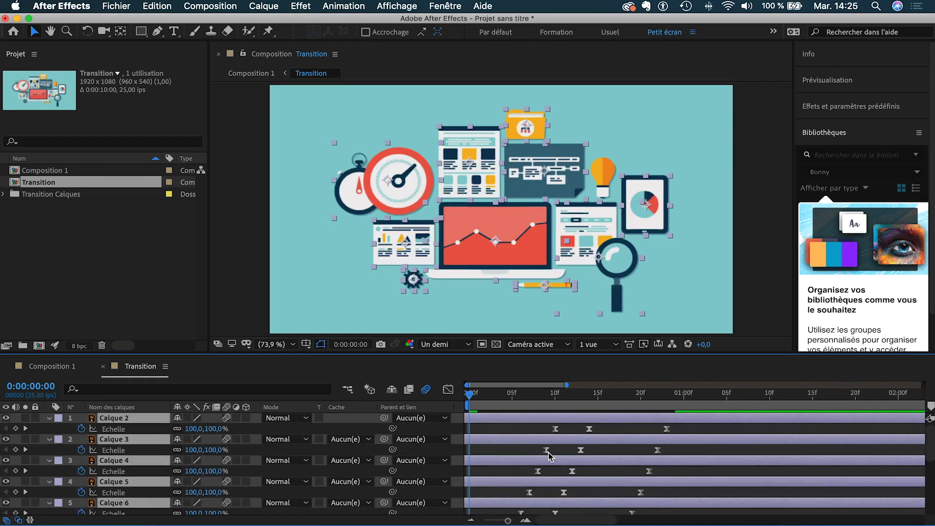
pyautogui.click(496, 432)
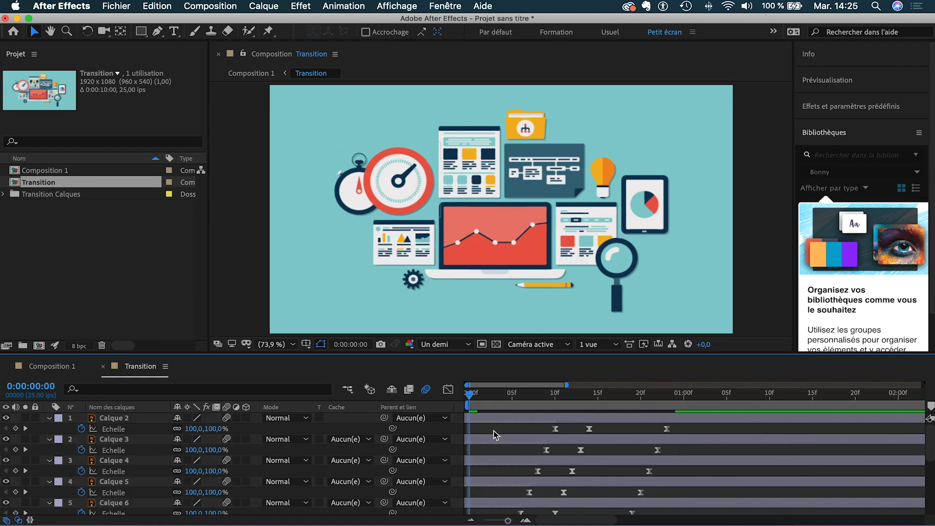
# Step: Preview the staggered shrink animation through 0:00:01:01 and check the result in Composition 1 before returning to the Transition composition
pyautogui.press('space')
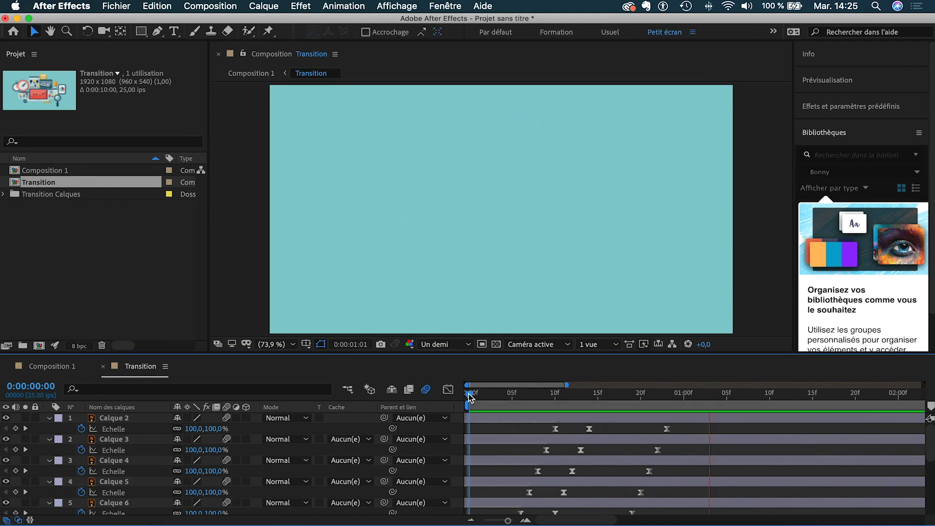
pyautogui.moveTo(470, 397); pyautogui.dragTo(692, 411)
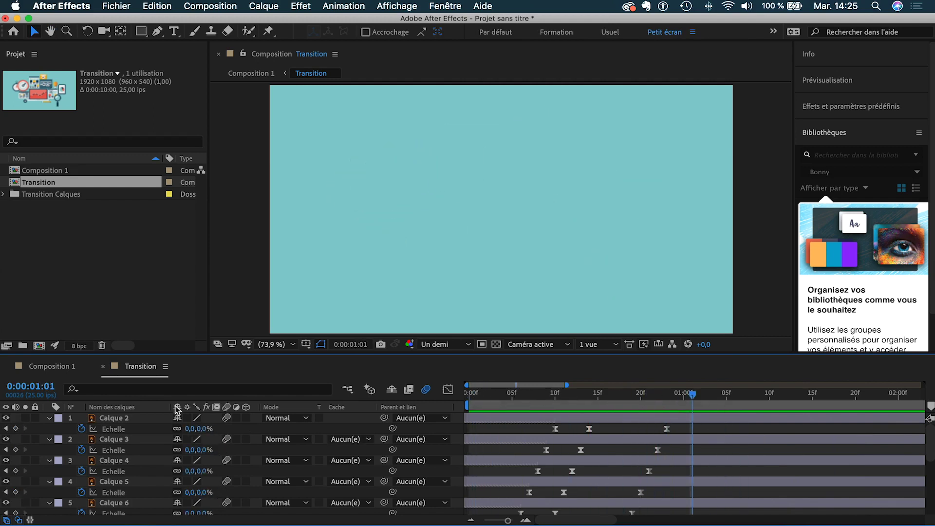
pyautogui.click(46, 366)
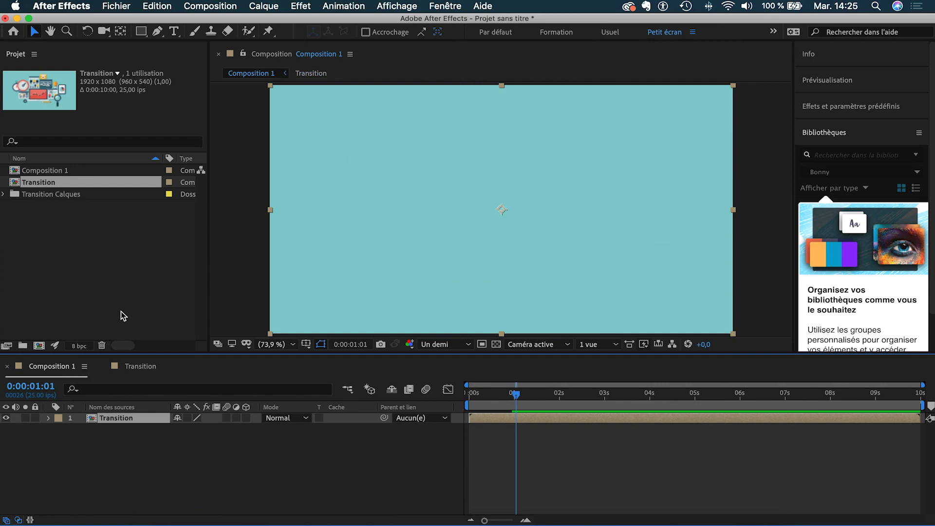
pyautogui.click(142, 366)
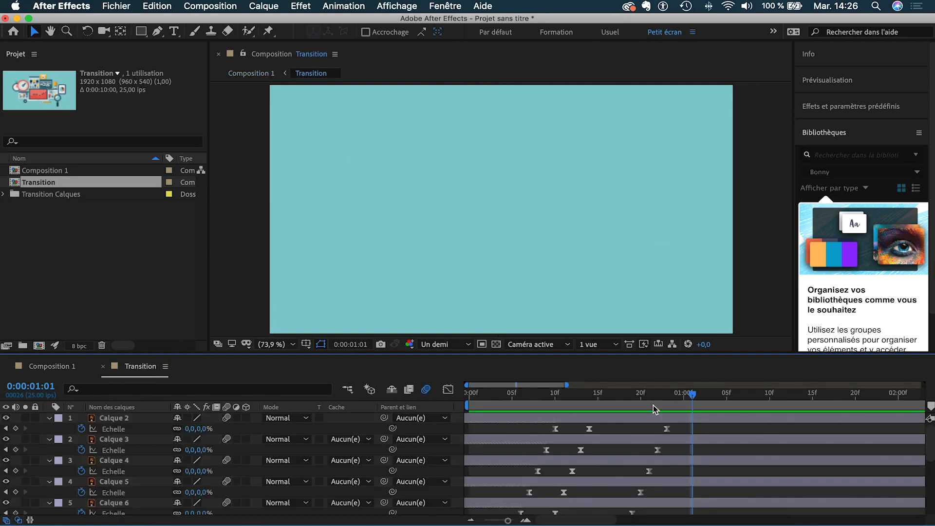
# Step: Duplicate layers Calque 2 through Calque 12 with their properties collapsed
pyautogui.click(688, 398)
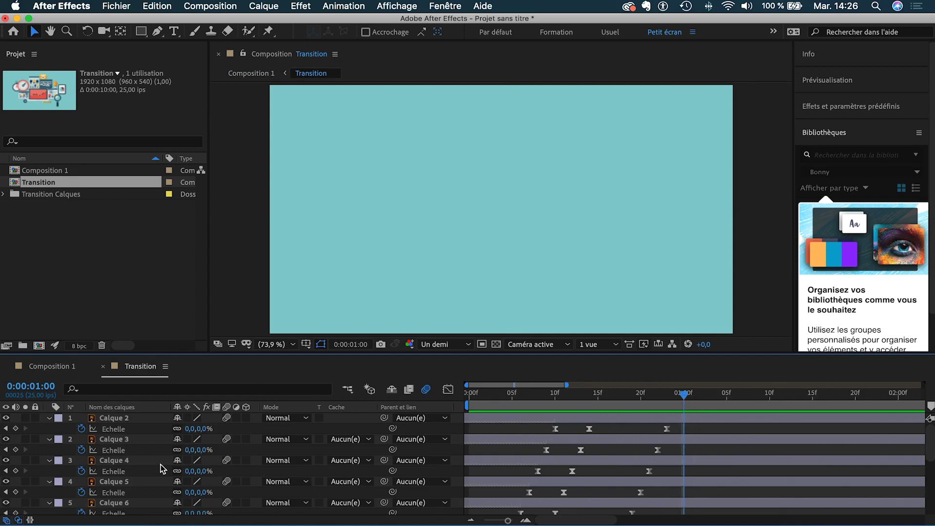
pyautogui.click(121, 419)
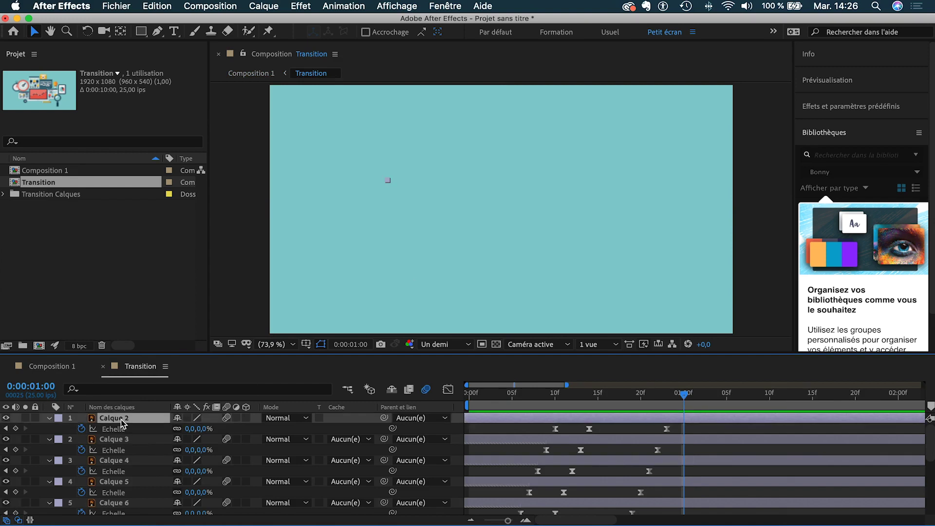
pyautogui.click(17, 429)
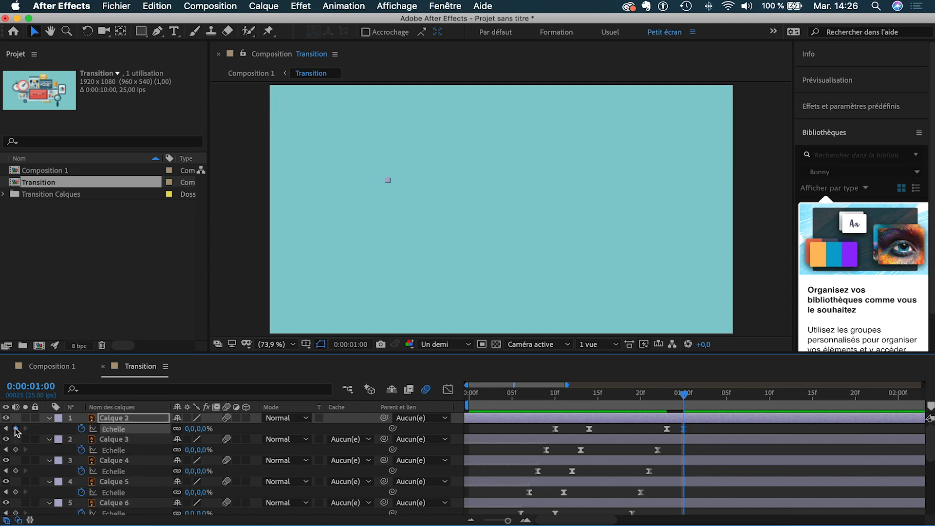
pyautogui.click(16, 429)
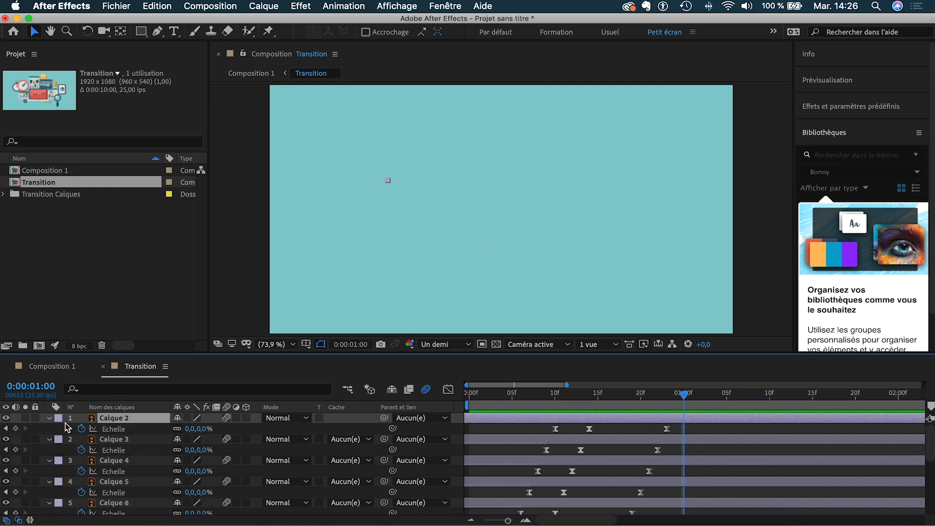
pyautogui.scroll(-10, 126, 484)
pyautogui.keyDown('shift'); pyautogui.click(126, 486); pyautogui.keyUp('shift')
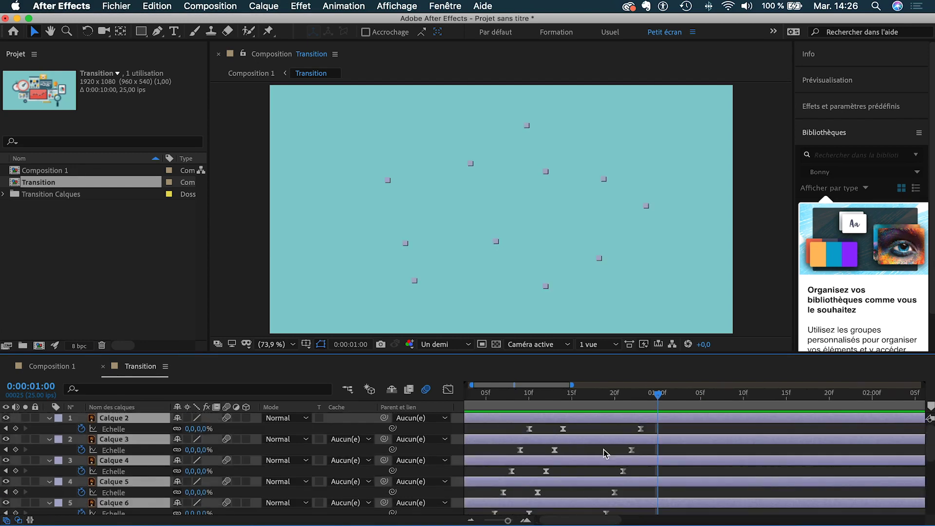
pyautogui.press('u')
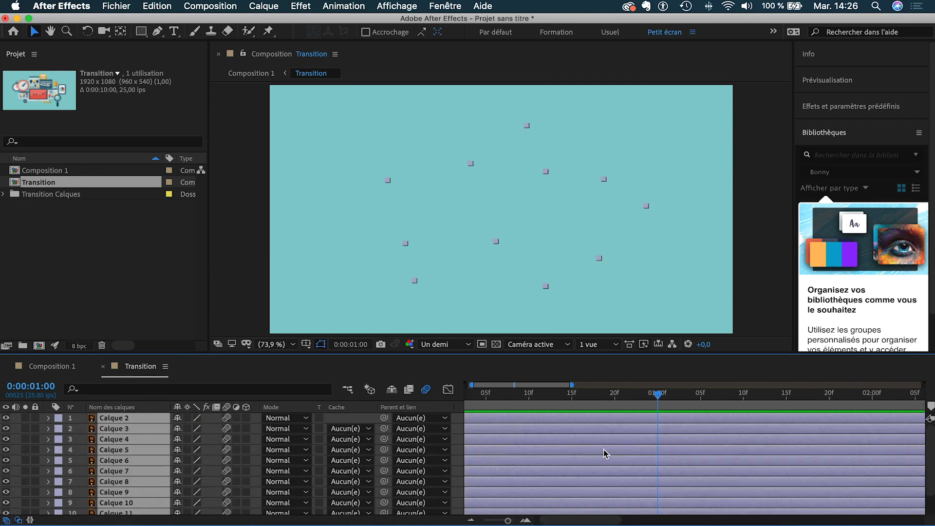
pyautogui.press('super+d')
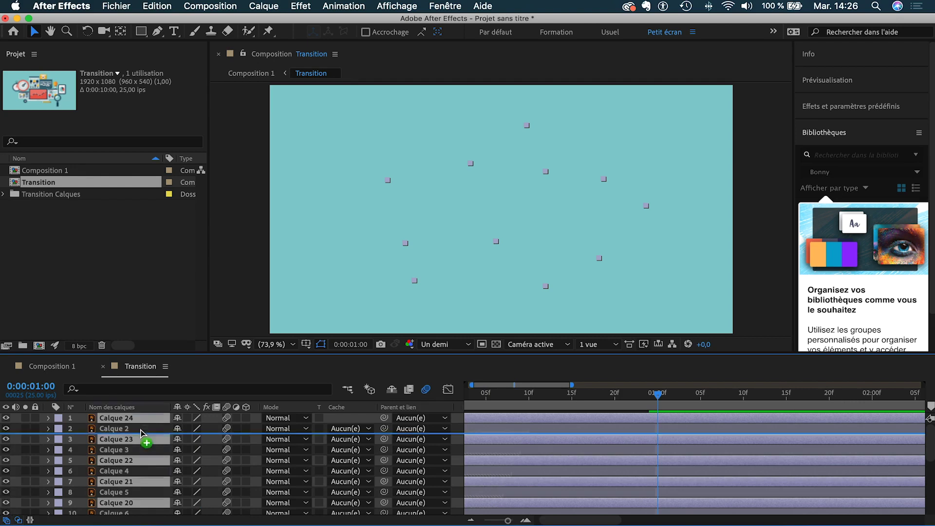
# Step: Move the duplicated layers together above the original layers in the stack
pyautogui.moveTo(141, 422); pyautogui.dragTo(142, 424)
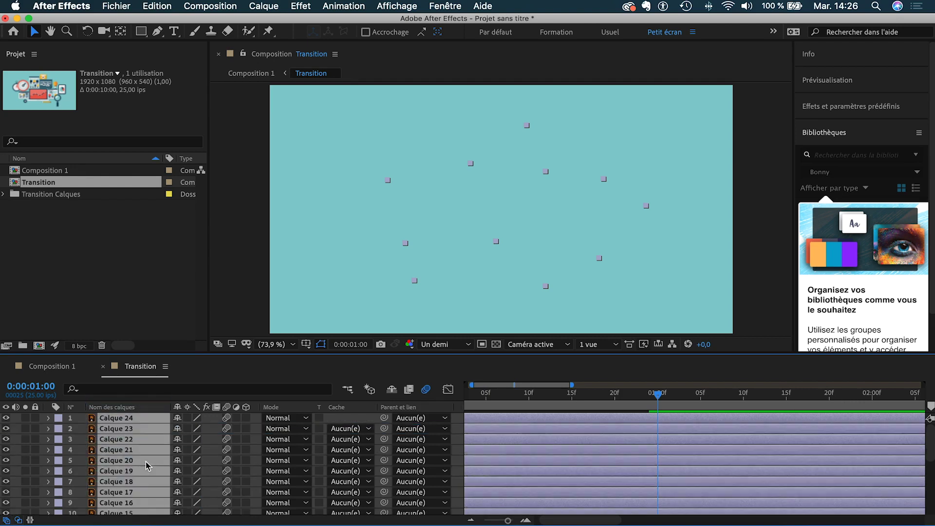
pyautogui.scroll(-5, 146, 462)
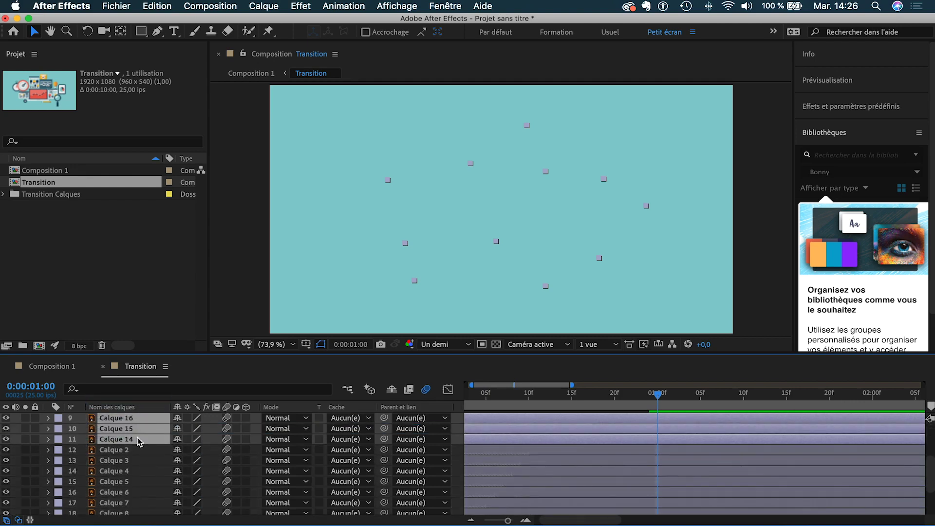
pyautogui.scroll(5, 137, 441)
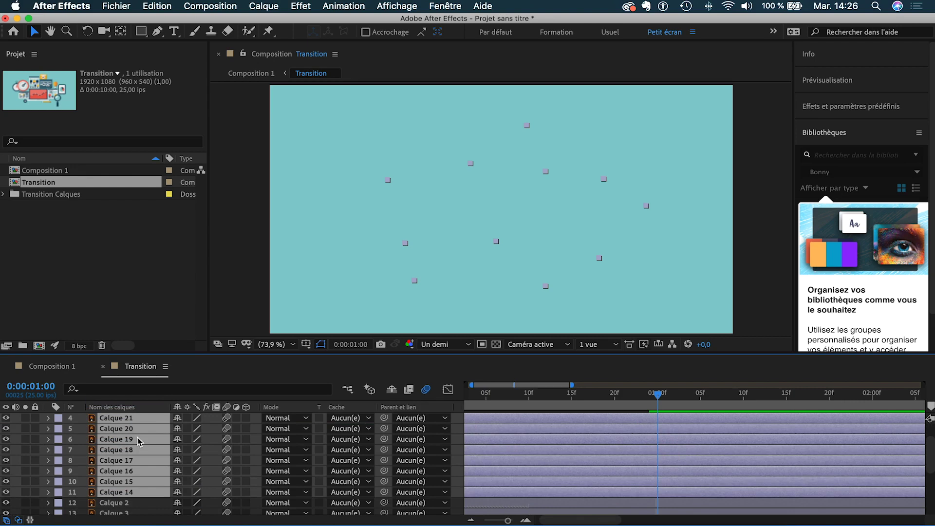
# Step: Clear the duplicated layers' scale keyframes and set a new 0 % scale keyframe on them at 0:00:00:24
pyautogui.press('s')
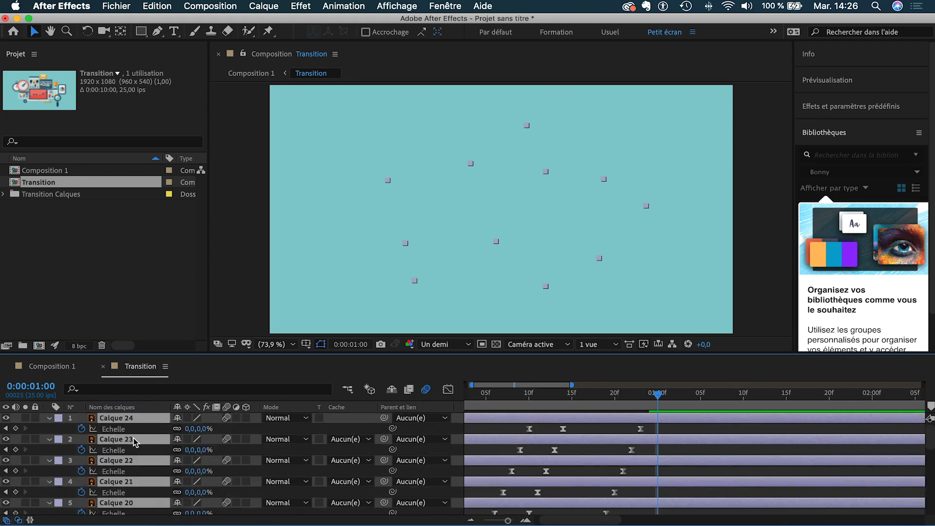
pyautogui.click(81, 429)
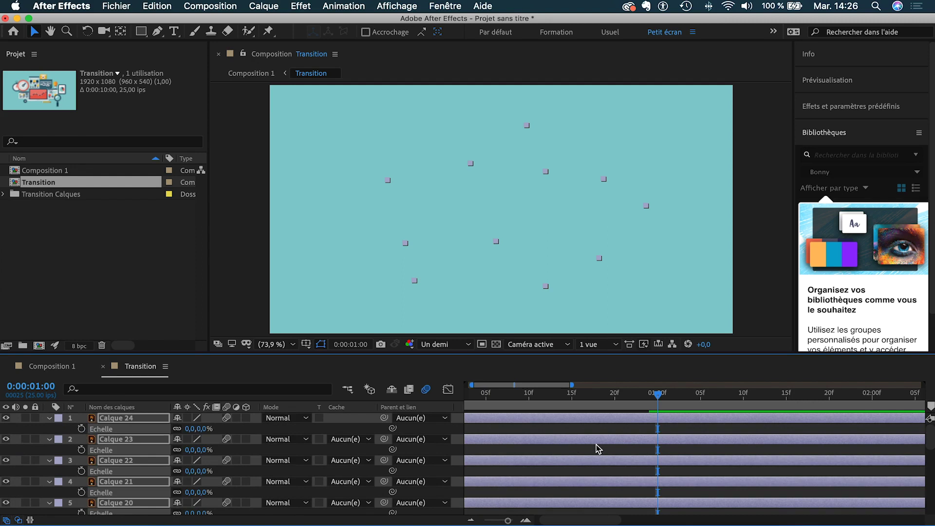
pyautogui.moveTo(652, 395)
pyautogui.mouseDown()
pyautogui.moveTo(620, 392)
pyautogui.moveTo(650, 401)
pyautogui.mouseUp()
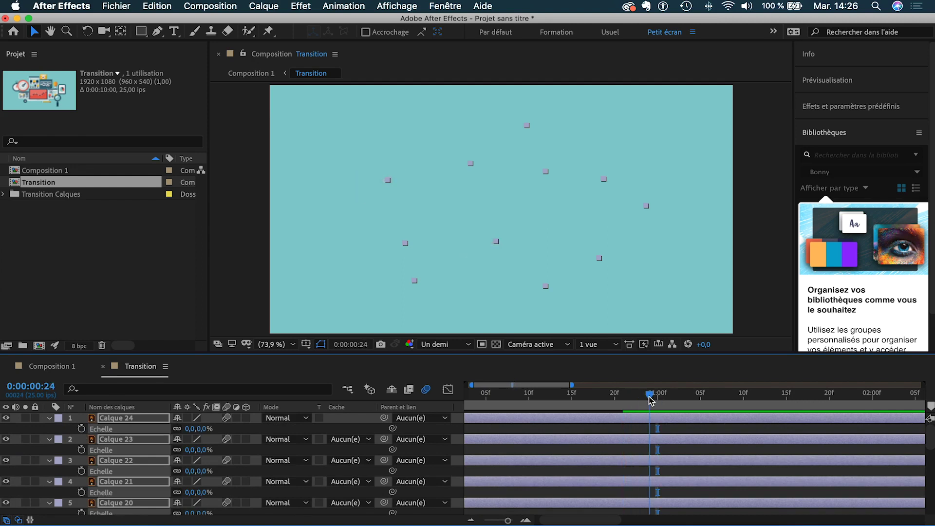
pyautogui.click(81, 429)
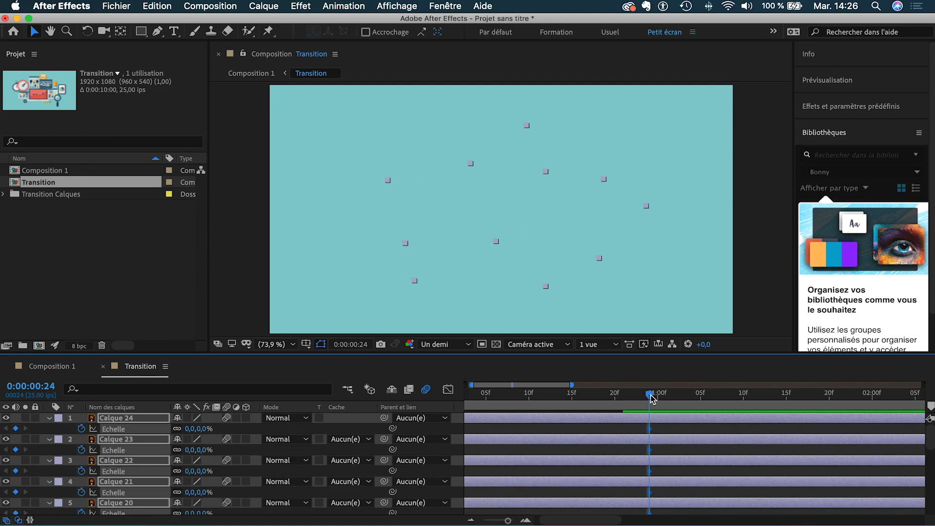
# Step: Keyframe the duplicated layers' scale at 121 % at 0:00:01:06 and 100 % at 0:00:01:10
pyautogui.moveTo(652, 399); pyautogui.dragTo(710, 404)
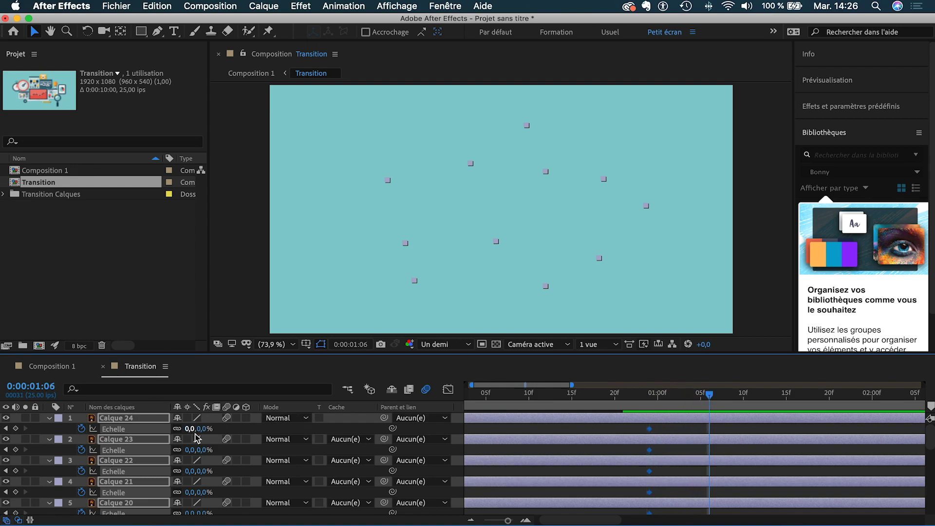
pyautogui.moveTo(203, 430); pyautogui.dragTo(282, 430)
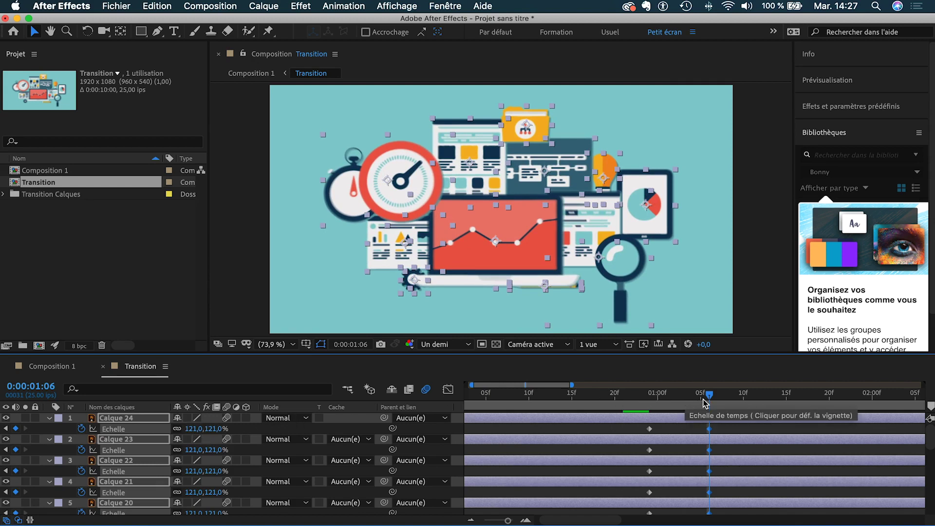
pyautogui.moveTo(710, 395); pyautogui.dragTo(743, 397)
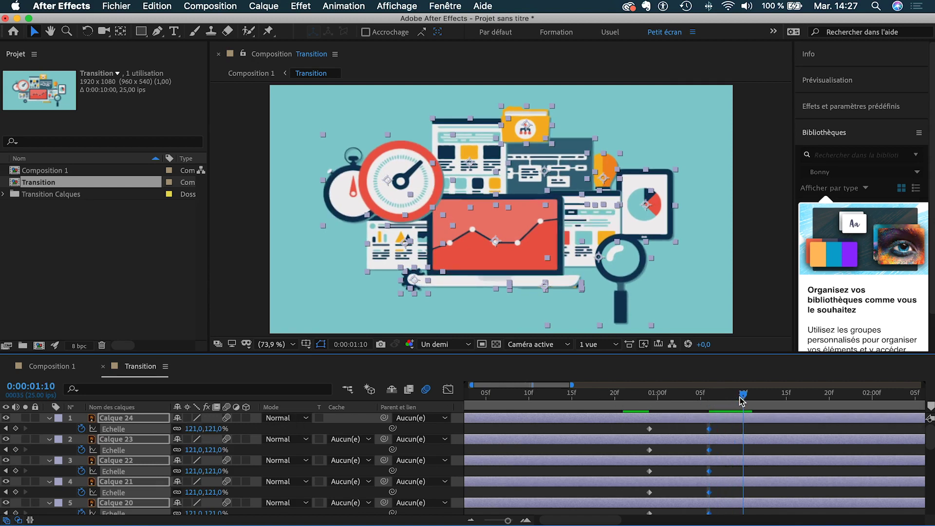
pyautogui.click(210, 429)
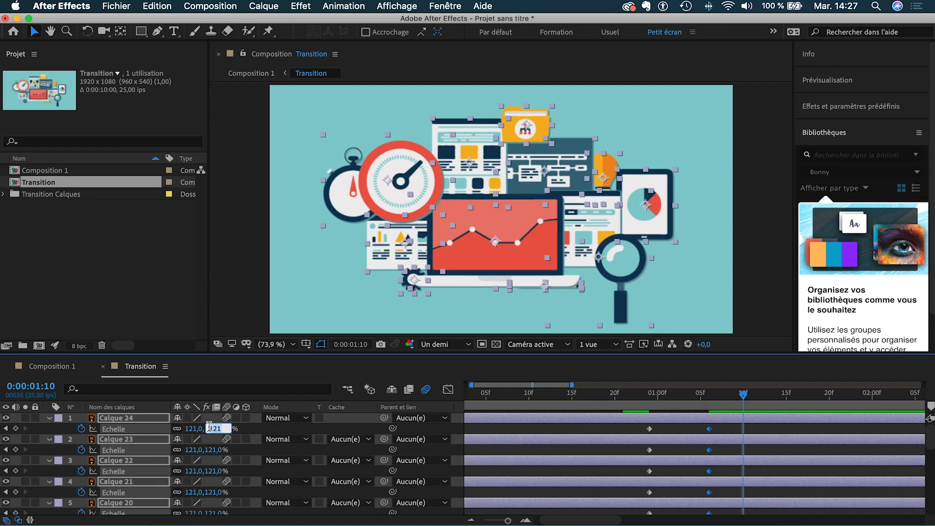
pyautogui.press('Return')
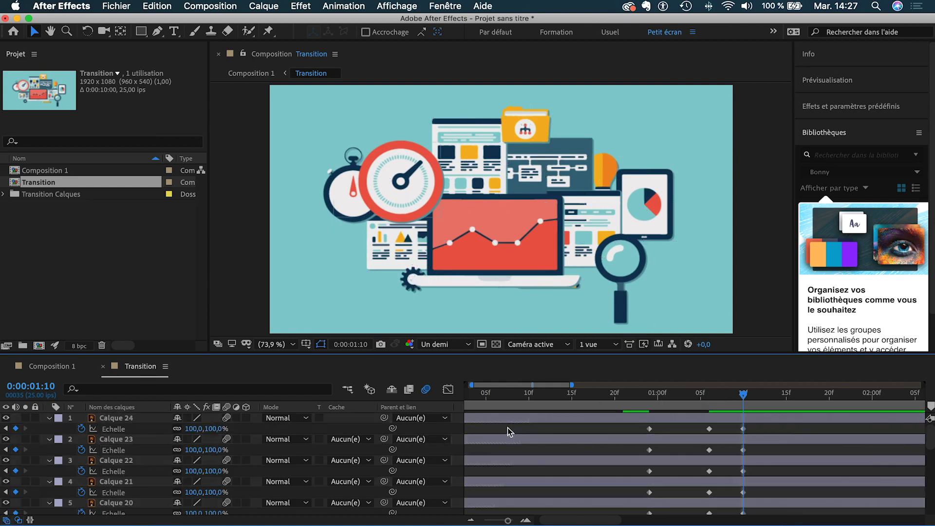
# Step: Apply Easy Ease to all scale keyframes of the duplicated layers in the Graph Editor
pyautogui.moveTo(644, 430); pyautogui.dragTo(756, 489)
pyautogui.click(448, 390)
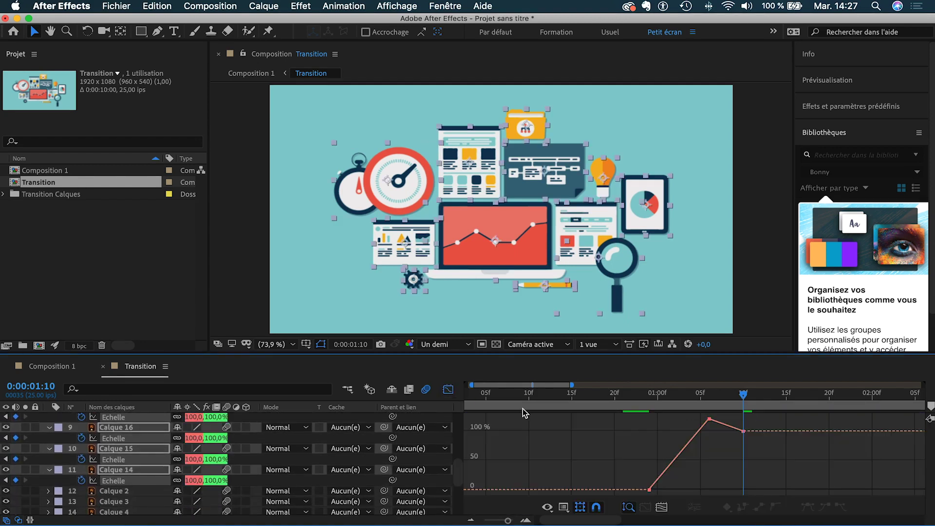
pyautogui.moveTo(631, 415); pyautogui.dragTo(780, 493)
pyautogui.click(808, 509)
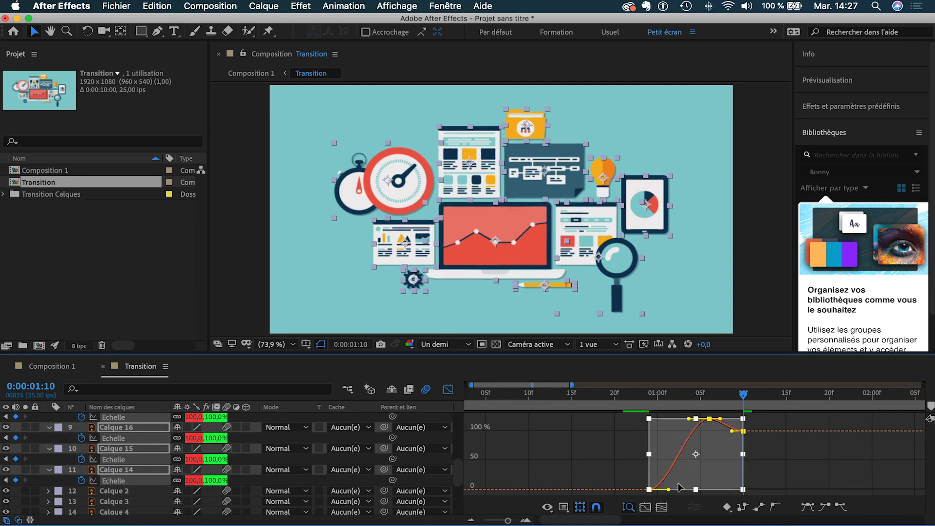
# Step: Reshape the duplicated layers' scale curve to rise steeply from the first keyframe and ease softly into the 121 % overshoot
pyautogui.click(649, 489)
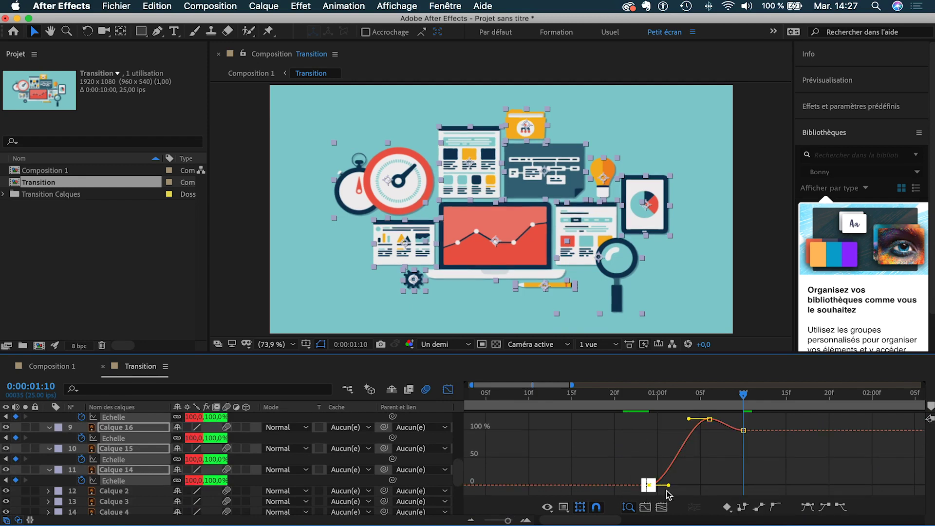
pyautogui.moveTo(669, 486); pyautogui.dragTo(658, 444)
pyautogui.moveTo(676, 414); pyautogui.dragTo(764, 444)
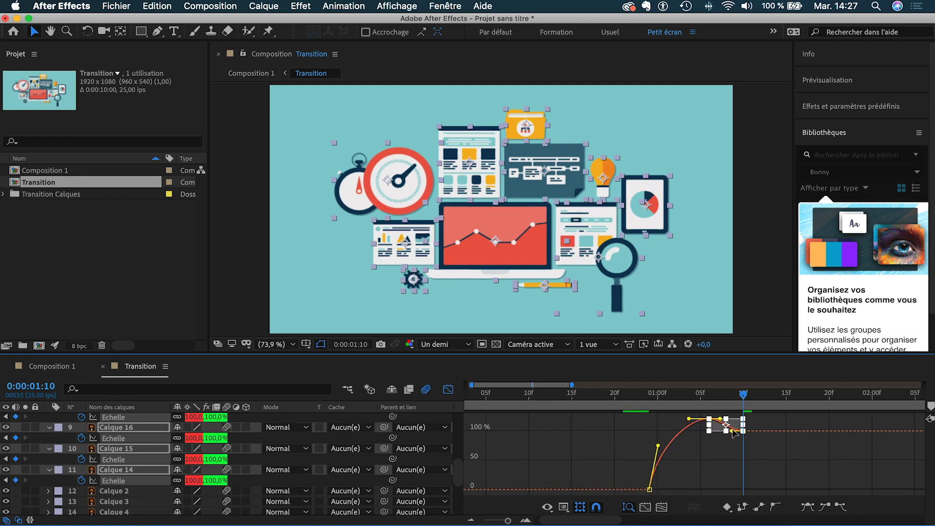
pyautogui.moveTo(688, 419); pyautogui.dragTo(685, 422)
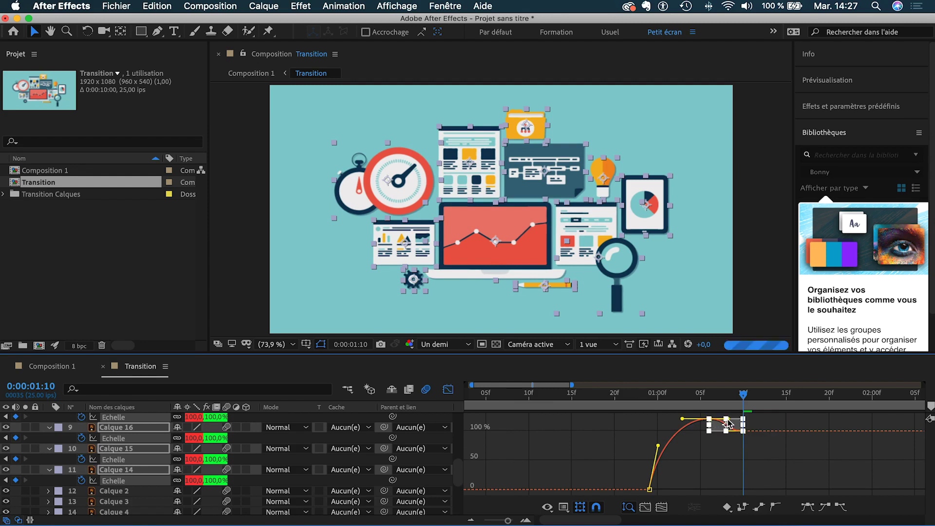
# Step: Play back the transition to check the eased scale-in of the duplicated layers
pyautogui.click(624, 394)
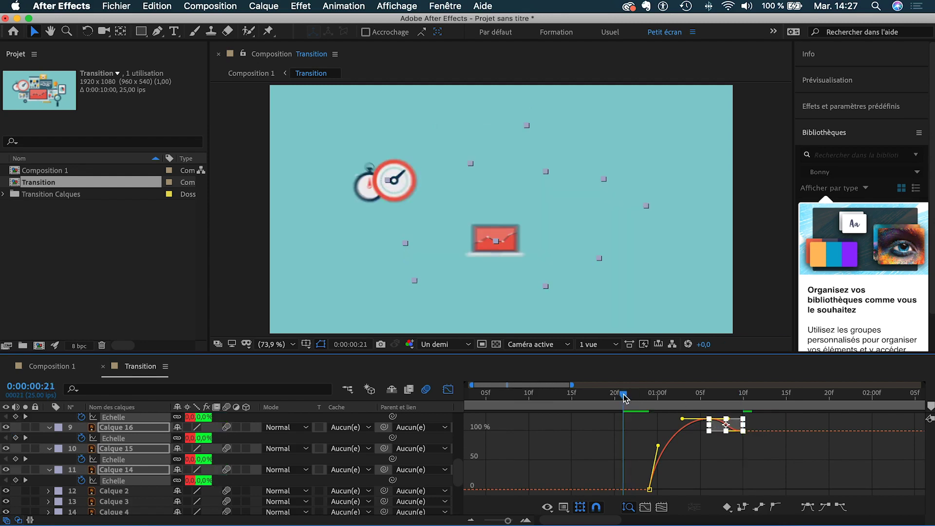
pyautogui.press('super+s')
pyautogui.click(486, 225)
pyautogui.moveTo(596, 395); pyautogui.dragTo(552, 397)
pyautogui.press('space')
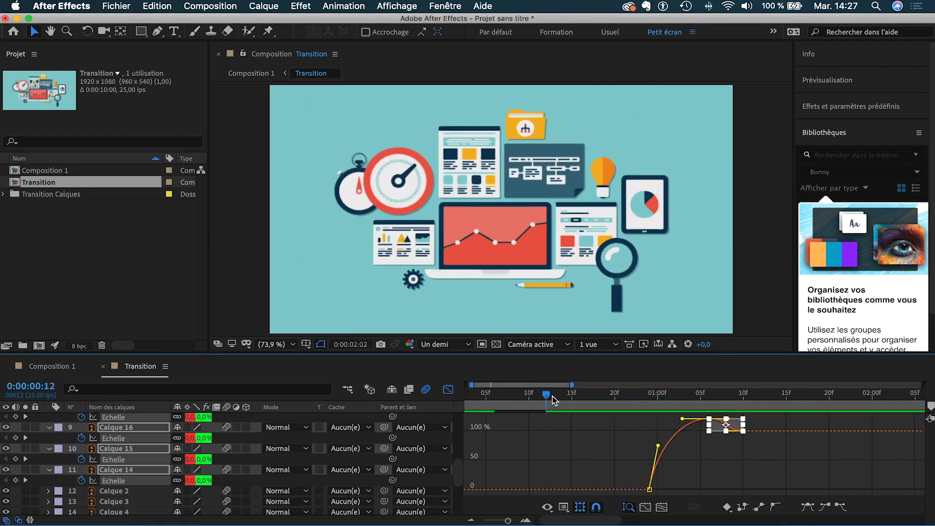
pyautogui.press('space')
pyautogui.press('space')
pyautogui.click(620, 398)
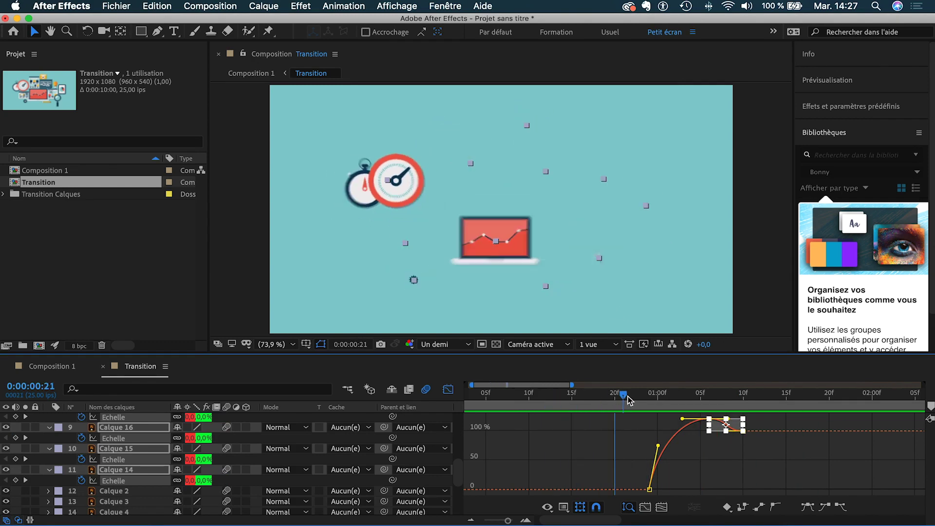
# Step: Leave the Graph Editor and stagger the scale keyframes of Calque 15 through Calque 20 one frame later per layer, ending at 0:00:01:05
pyautogui.click(448, 389)
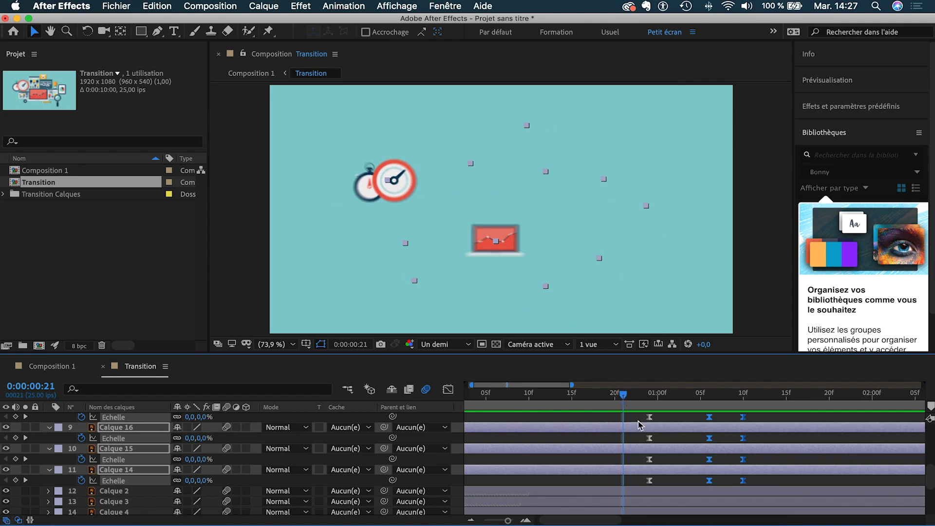
pyautogui.keyDown('super'); pyautogui.click(663, 468); pyautogui.keyUp('super')
pyautogui.moveTo(663, 451); pyautogui.dragTo(682, 432)
pyautogui.keyDown('super'); pyautogui.click(673, 447); pyautogui.keyUp('super')
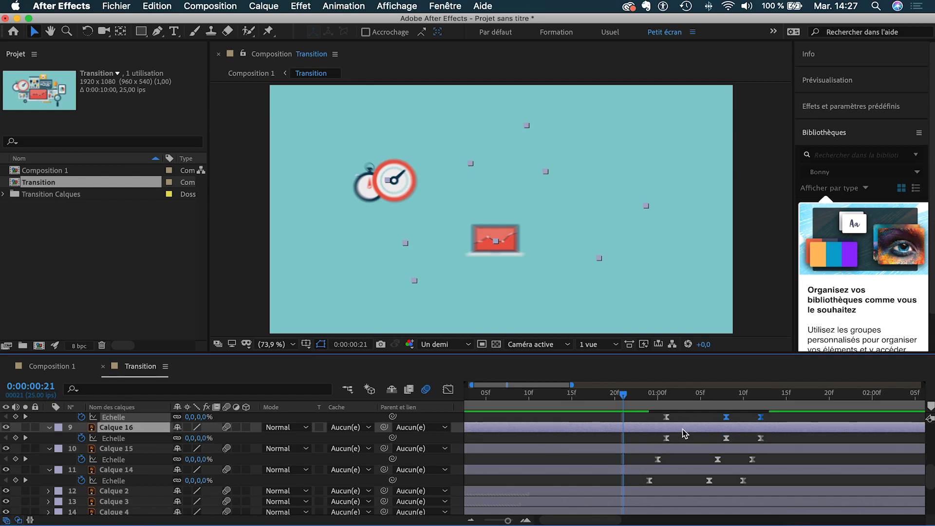
pyautogui.scroll(5, 681, 430)
pyautogui.keyDown('super'); pyautogui.click(680, 490); pyautogui.keyUp('super')
pyautogui.moveTo(678, 468); pyautogui.dragTo(714, 449)
pyautogui.keyDown('super'); pyautogui.click(686, 468); pyautogui.keyUp('super')
pyautogui.keyDown('super'); pyautogui.click(699, 448); pyautogui.keyUp('super')
pyautogui.scroll(2, 706, 427)
pyautogui.scroll(2, 706, 428)
pyautogui.keyDown('super'); pyautogui.click(708, 467); pyautogui.keyUp('super')
pyautogui.scroll(2, 716, 456)
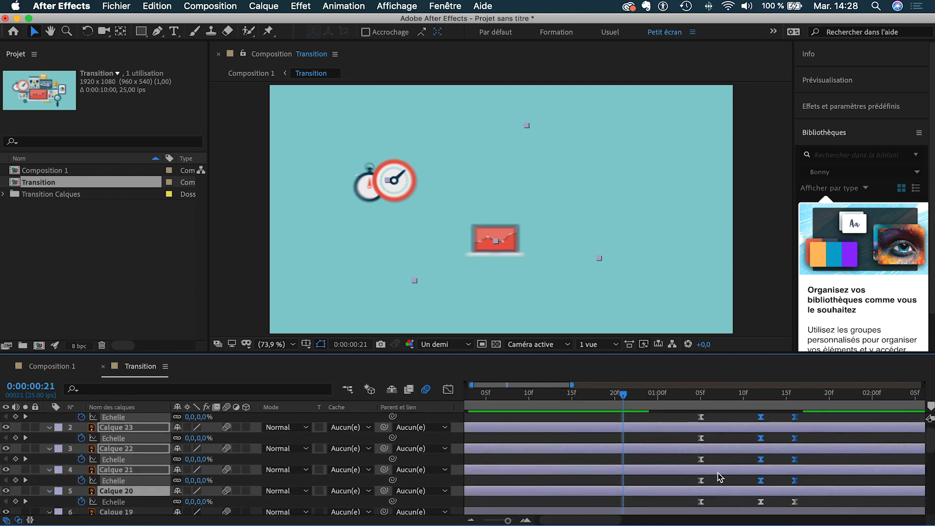
# Step: Continue the one-frame stagger of the scale keyframes on Calque 21 through Calque 24
pyautogui.scroll(-1, 718, 475)
pyautogui.keyDown('super'); pyautogui.click(719, 477); pyautogui.keyUp('super')
pyautogui.moveTo(720, 461); pyautogui.dragTo(753, 422)
pyautogui.keyDown('super'); pyautogui.click(728, 459); pyautogui.keyUp('super')
pyautogui.keyDown('super'); pyautogui.click(732, 439); pyautogui.keyUp('super')
pyautogui.scroll(1, 731, 439)
pyautogui.click(743, 427)
pyautogui.click(749, 421)
# Step: Switch to Composition 1 and shorten its work area to end at about 3 seconds
pyautogui.click(56, 371)
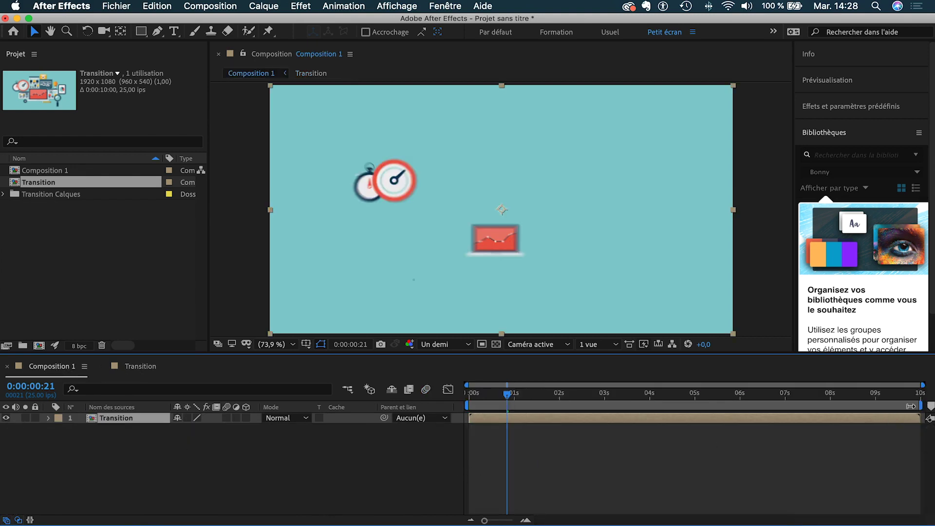
pyautogui.moveTo(910, 406); pyautogui.dragTo(619, 406)
pyautogui.moveTo(520, 402); pyautogui.dragTo(558, 402)
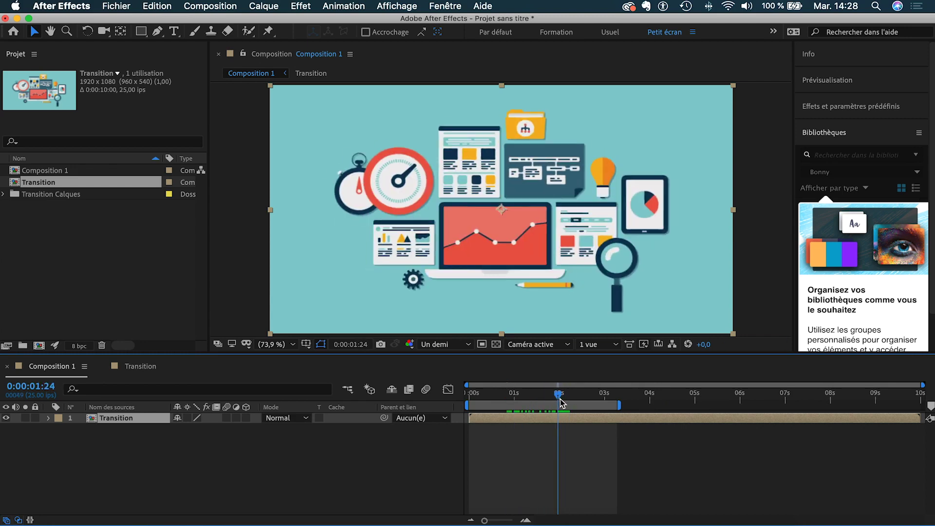
pyautogui.moveTo(623, 405); pyautogui.dragTo(611, 405)
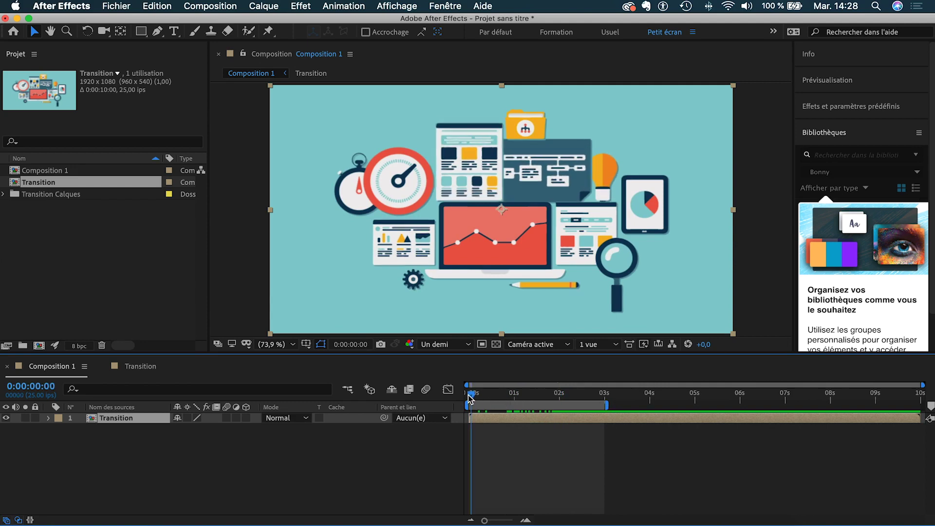
# Step: Return Composition 1 to 0:00:00:00 and enlarge the composition viewer by shrinking the timeline area
pyautogui.click(461, 397)
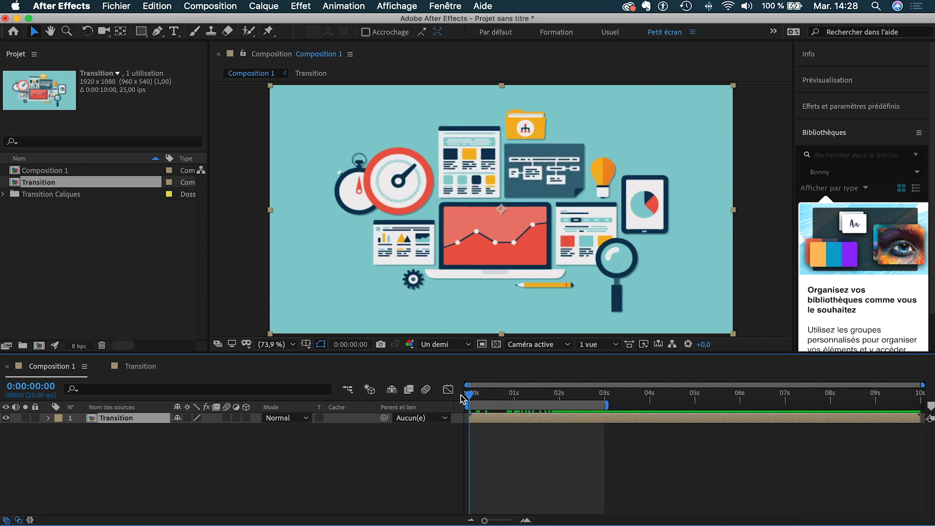
pyautogui.press('super+s')
pyautogui.click(487, 224)
pyautogui.moveTo(475, 352); pyautogui.dragTo(475, 388)
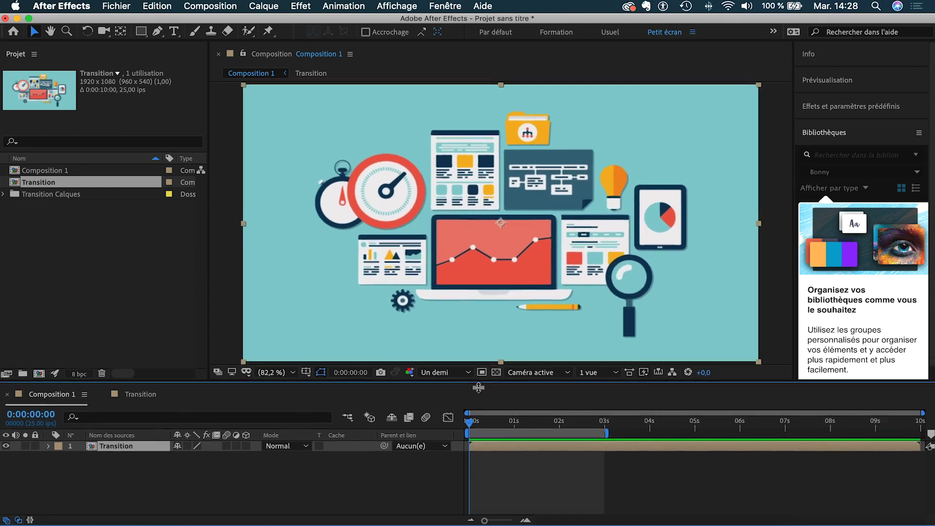